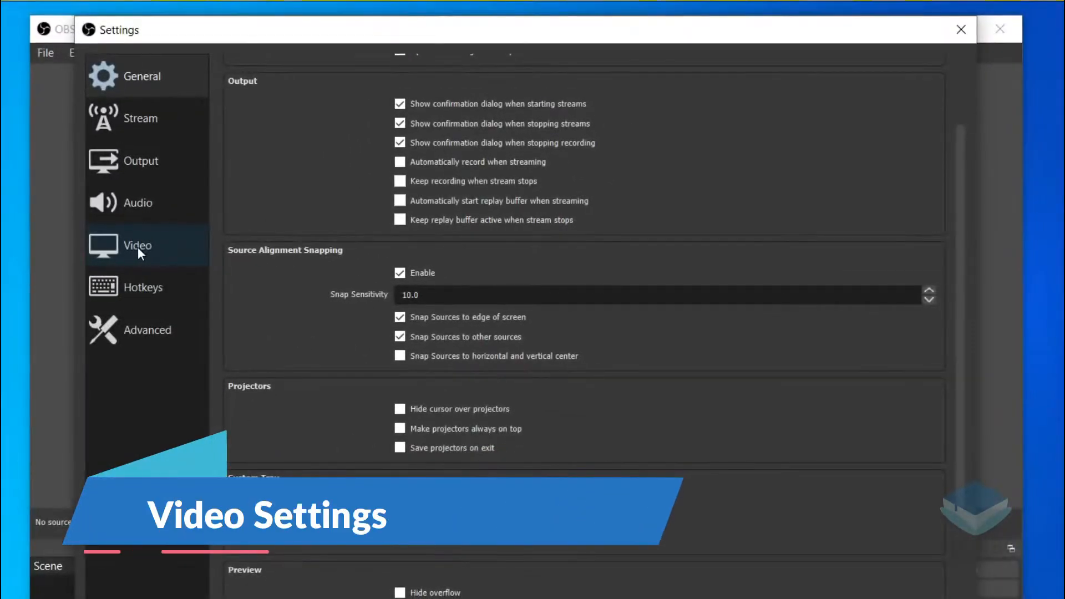
In the video settings, use 1920x1080 as the base canvas resolution and Bicubic (Sharpened scaling, 16 samples) as the downscale filter.
click(138, 248)
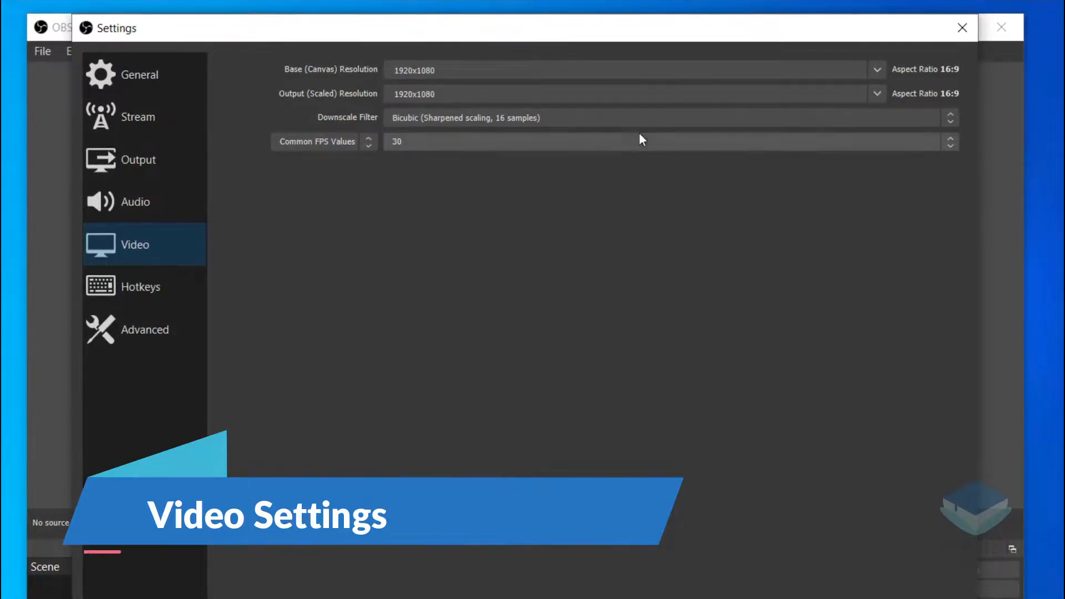
click(875, 64)
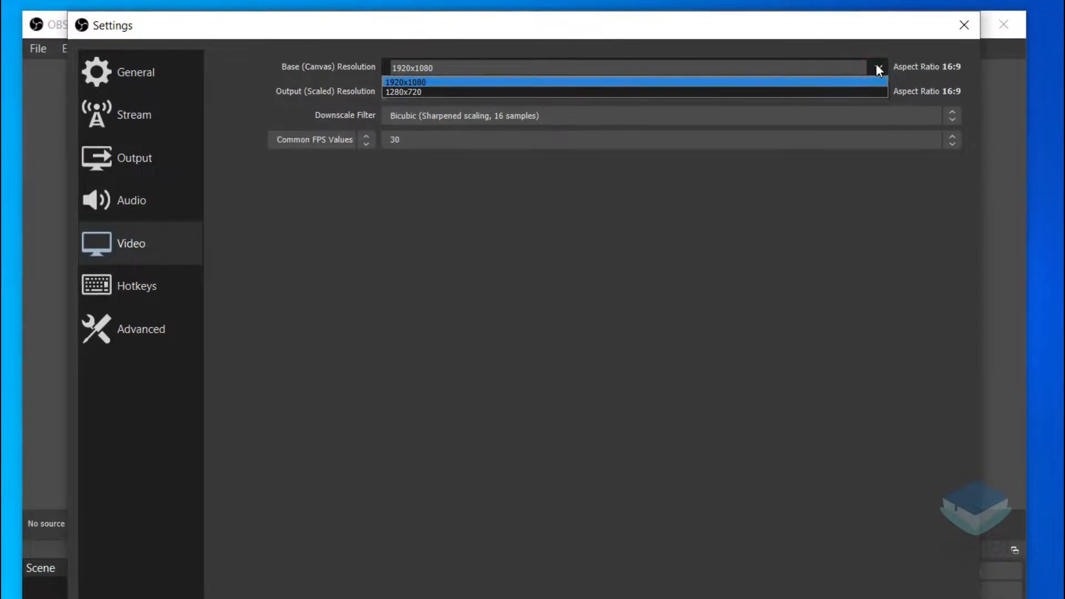
click(876, 65)
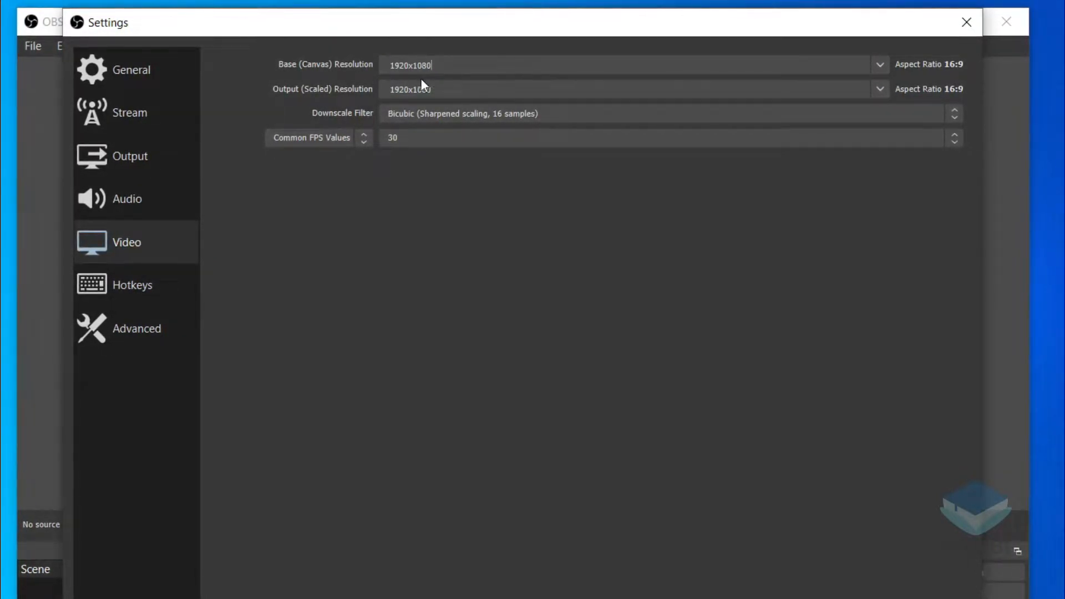
click(883, 63)
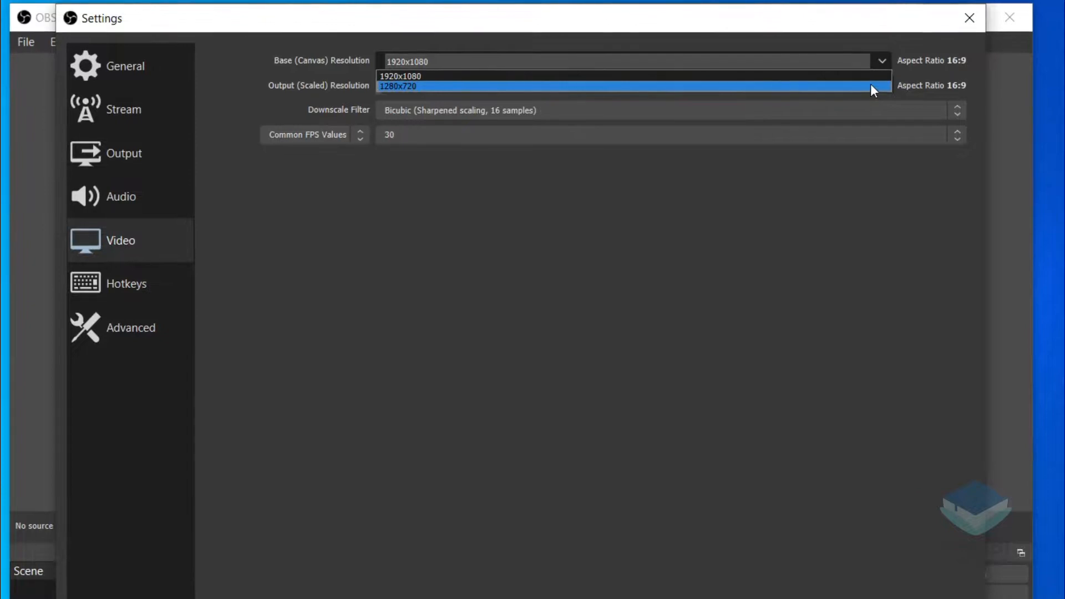
click(883, 58)
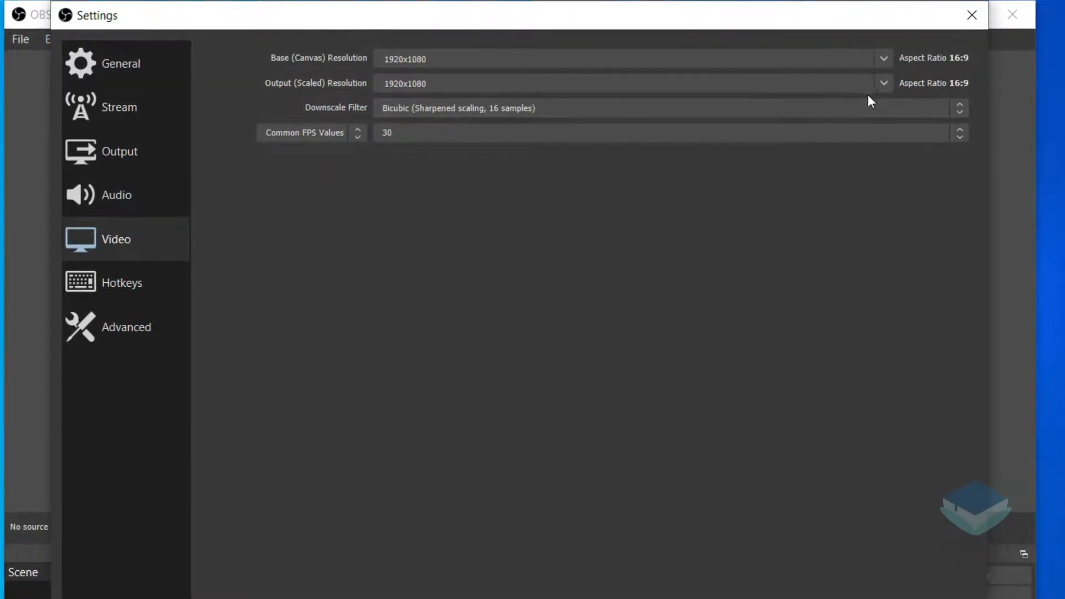
click(961, 106)
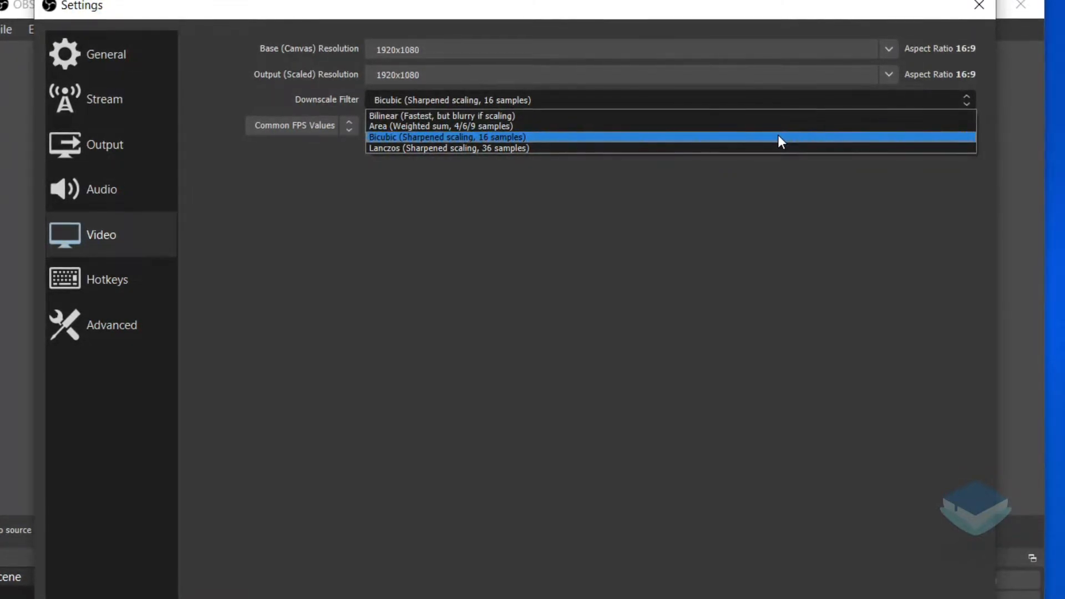
click(743, 129)
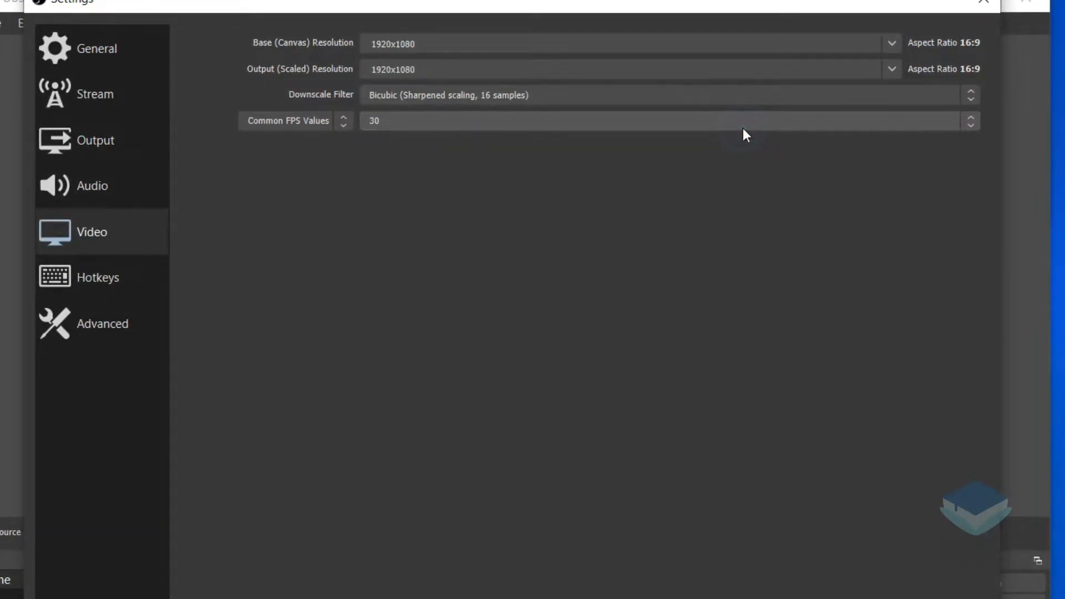
Set the common FPS value to 60.
click(563, 121)
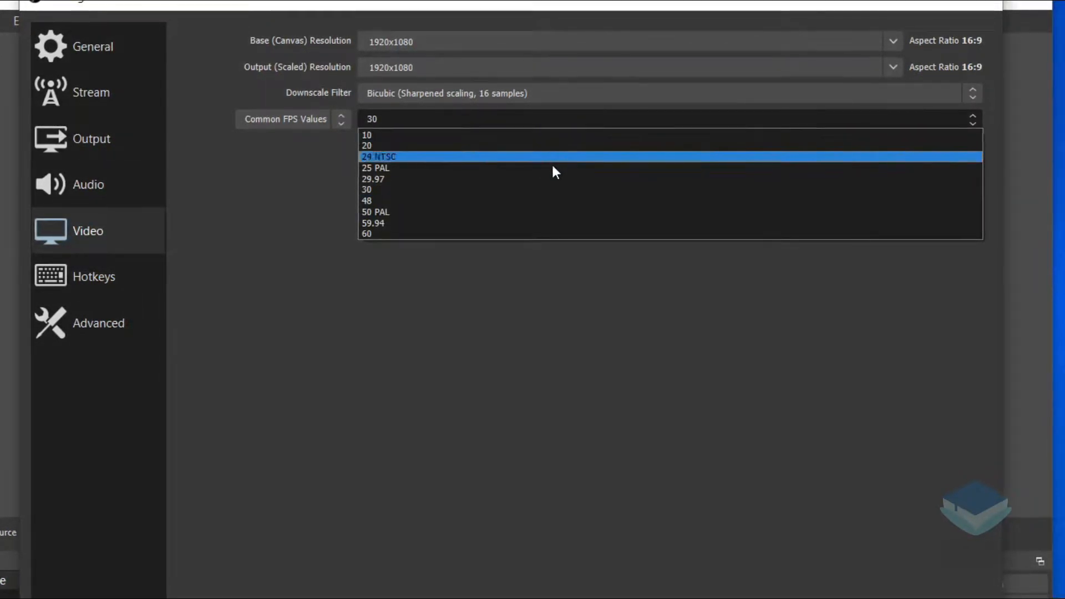
click(561, 230)
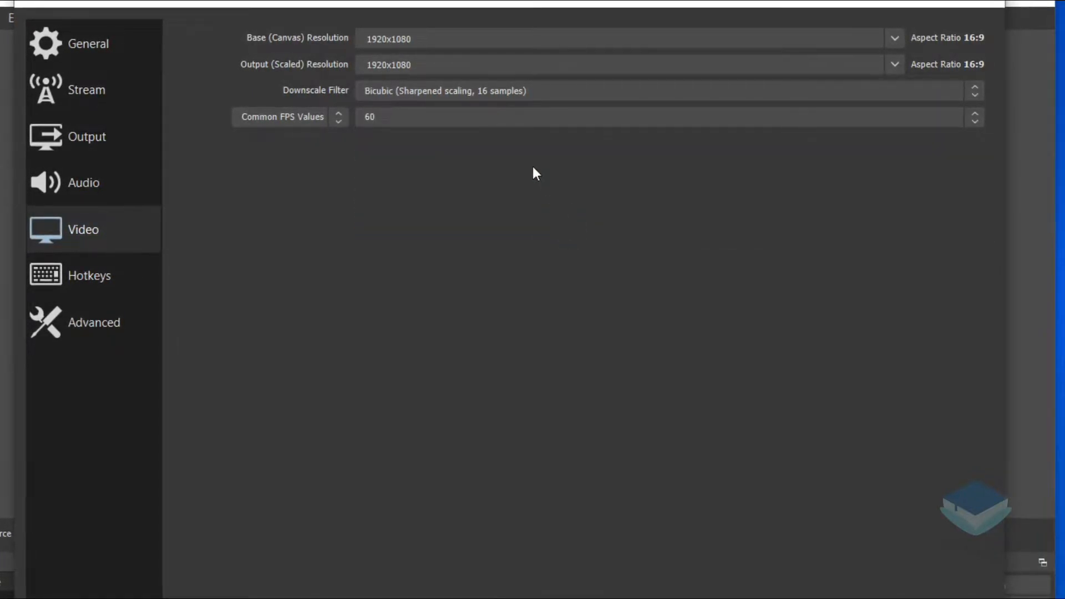
click(384, 113)
click(408, 184)
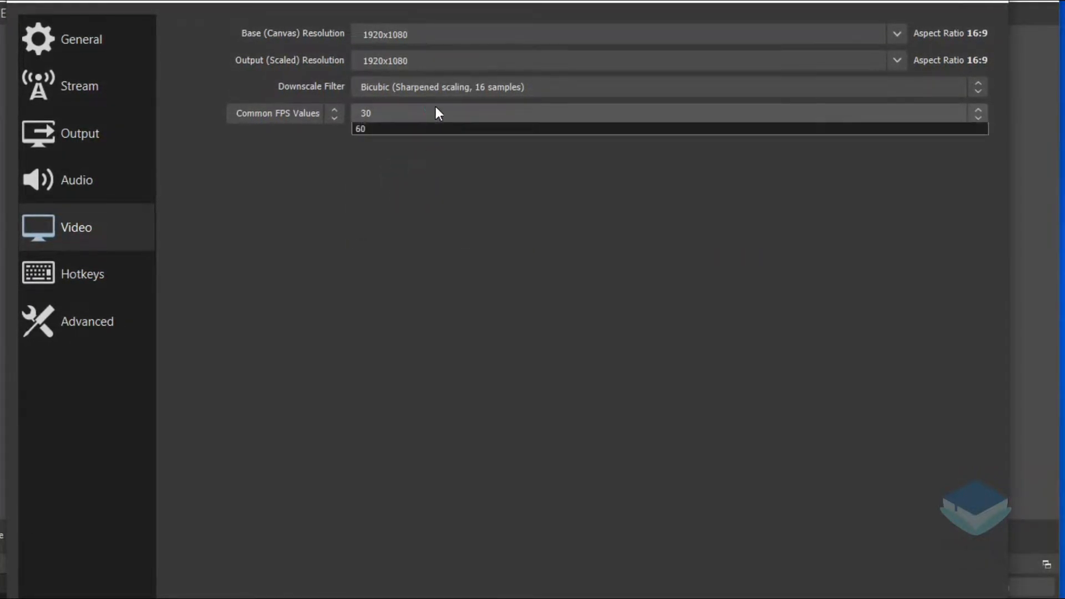
click(435, 110)
click(394, 228)
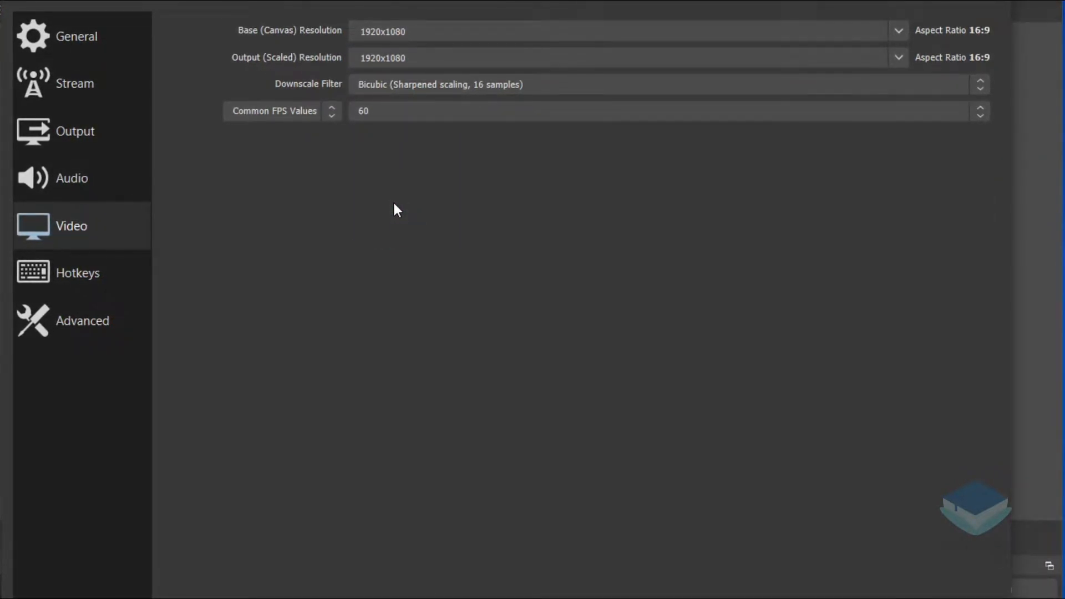
Go to the output settings and set the output mode to Advanced.
click(79, 134)
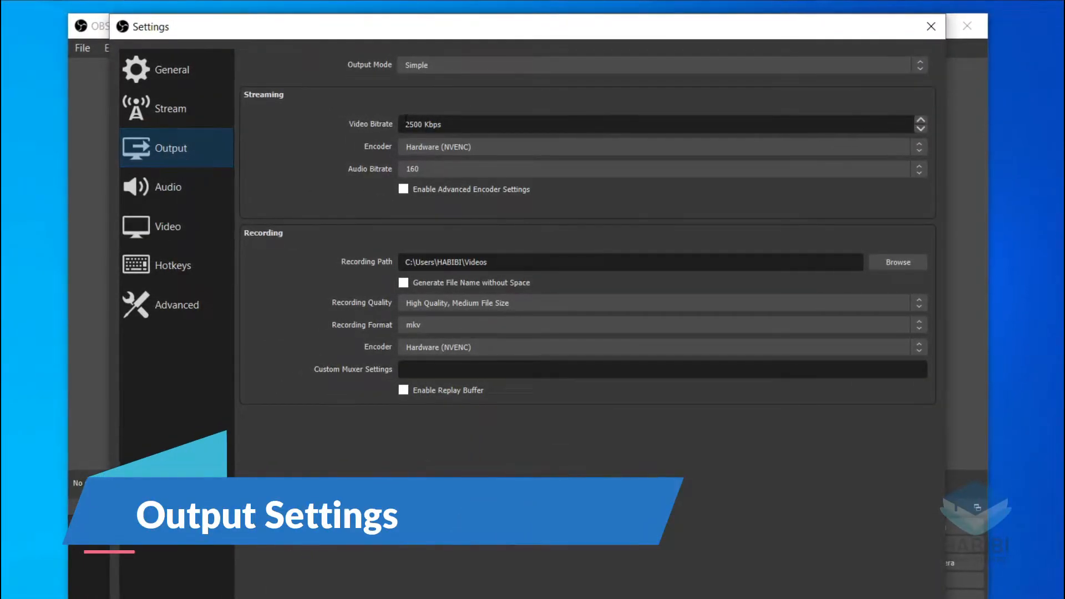
click(434, 65)
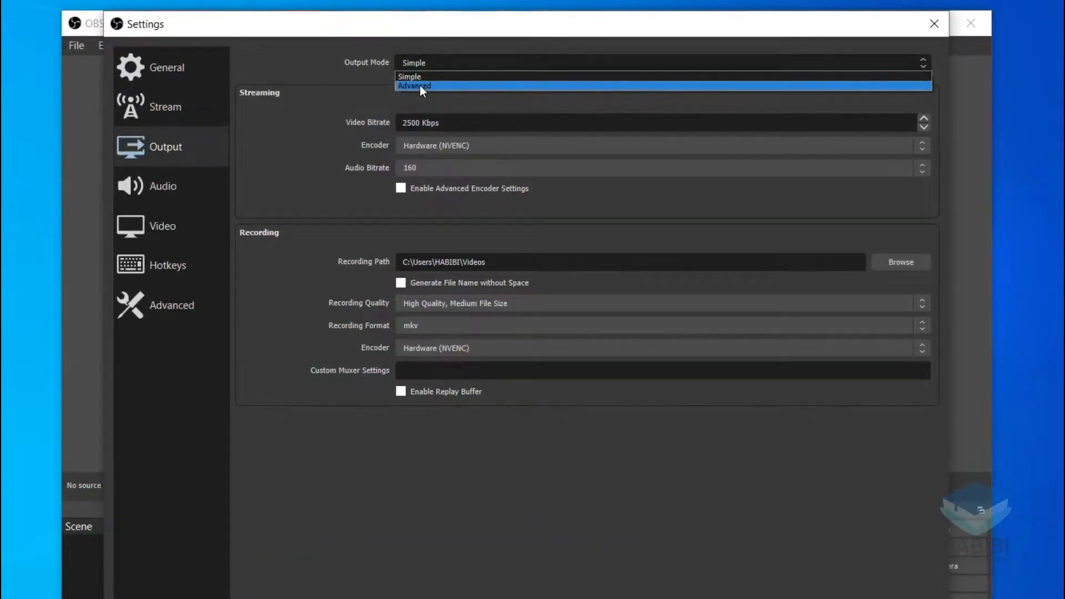
click(420, 85)
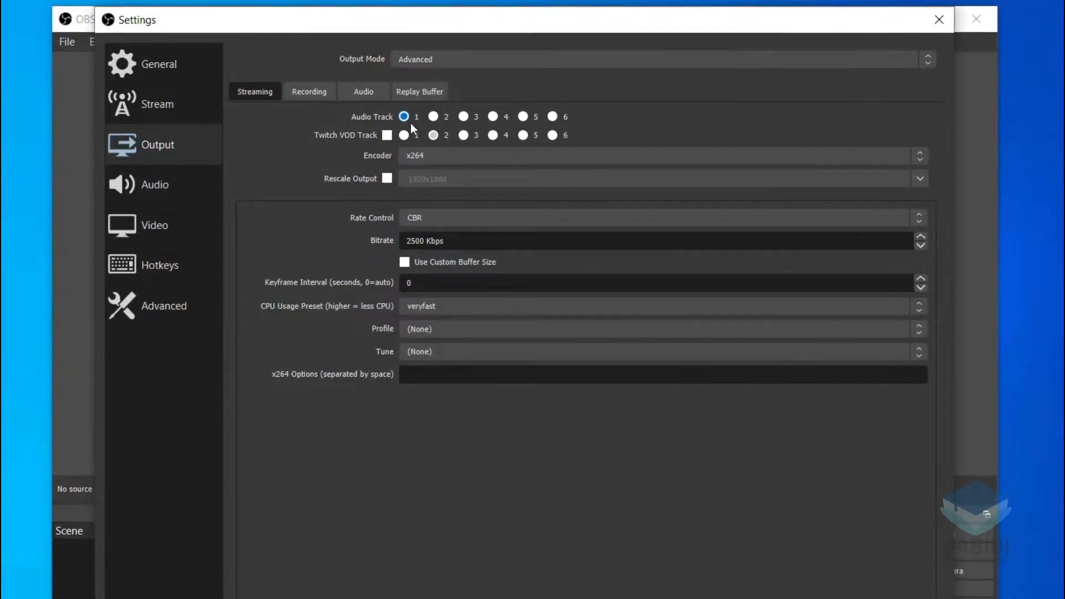
Set the streaming encoder to NVIDIA NVENC H.264 (new) with CBR rate control.
click(421, 155)
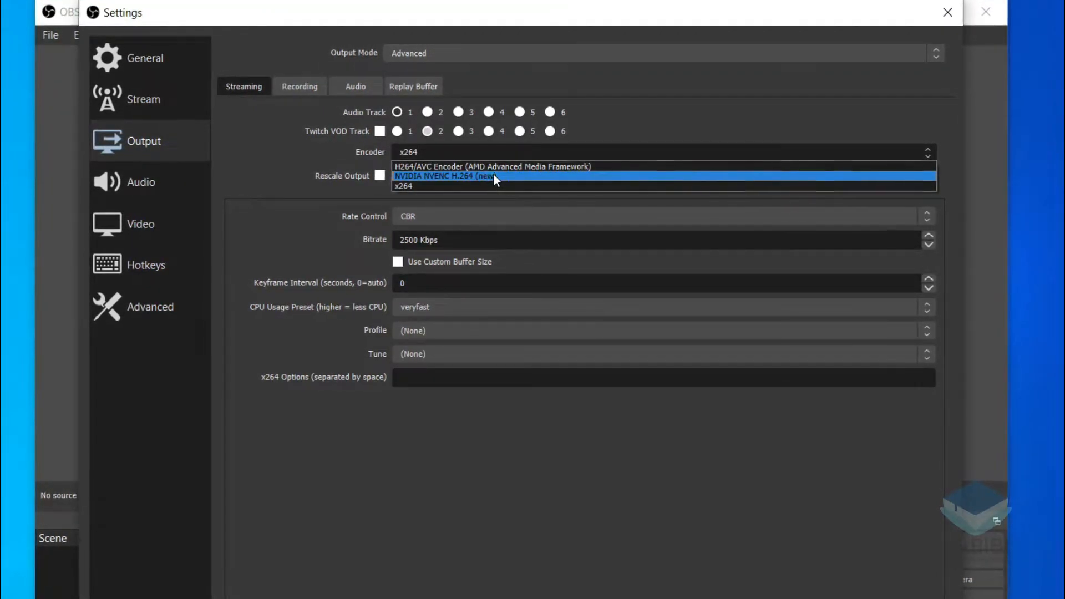
click(493, 176)
click(500, 152)
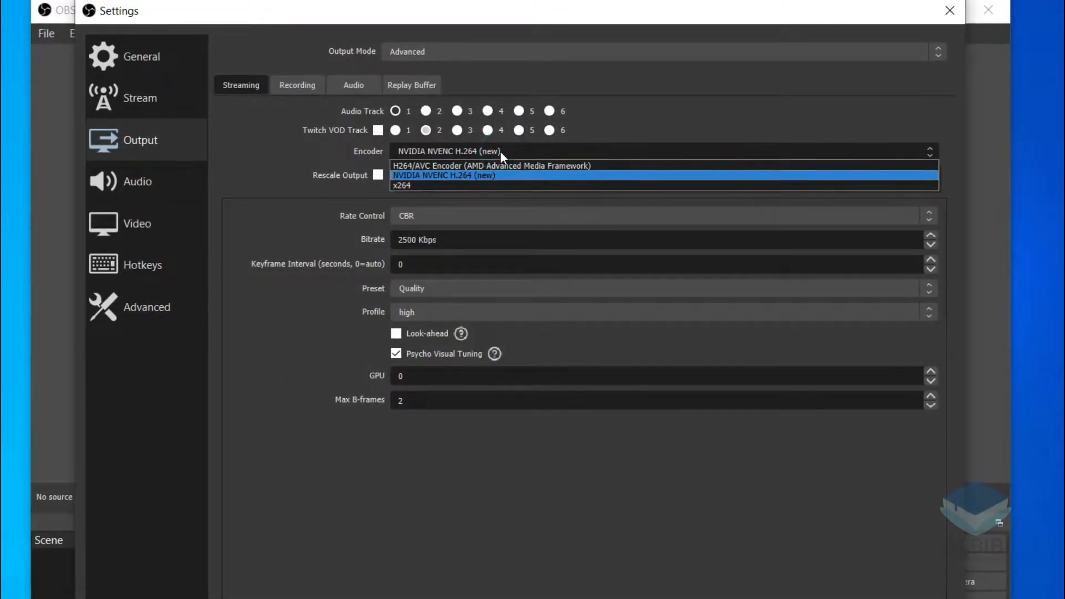
click(453, 185)
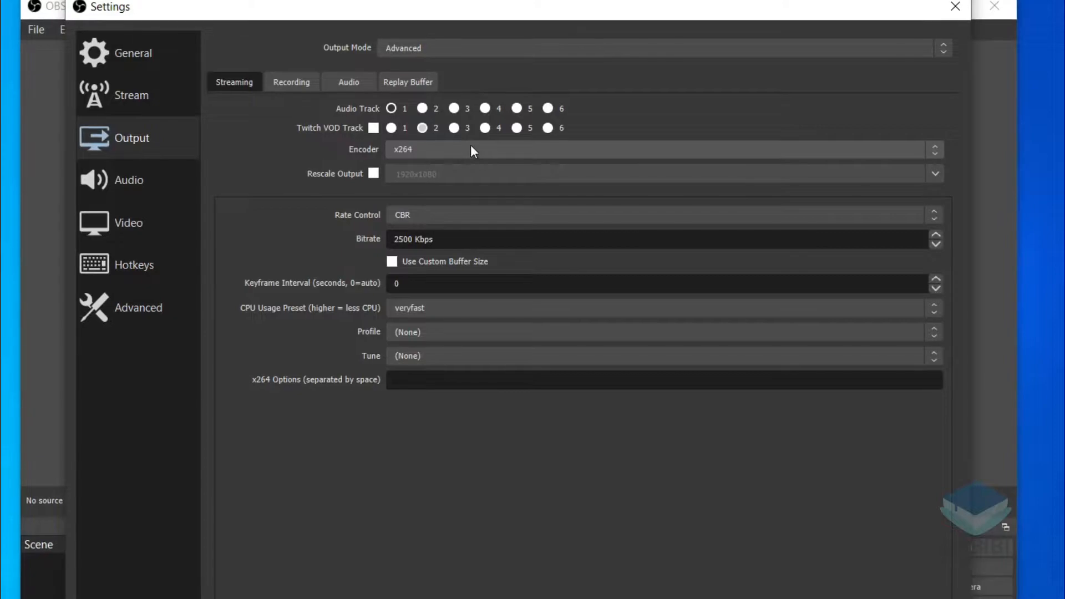
click(471, 147)
click(457, 172)
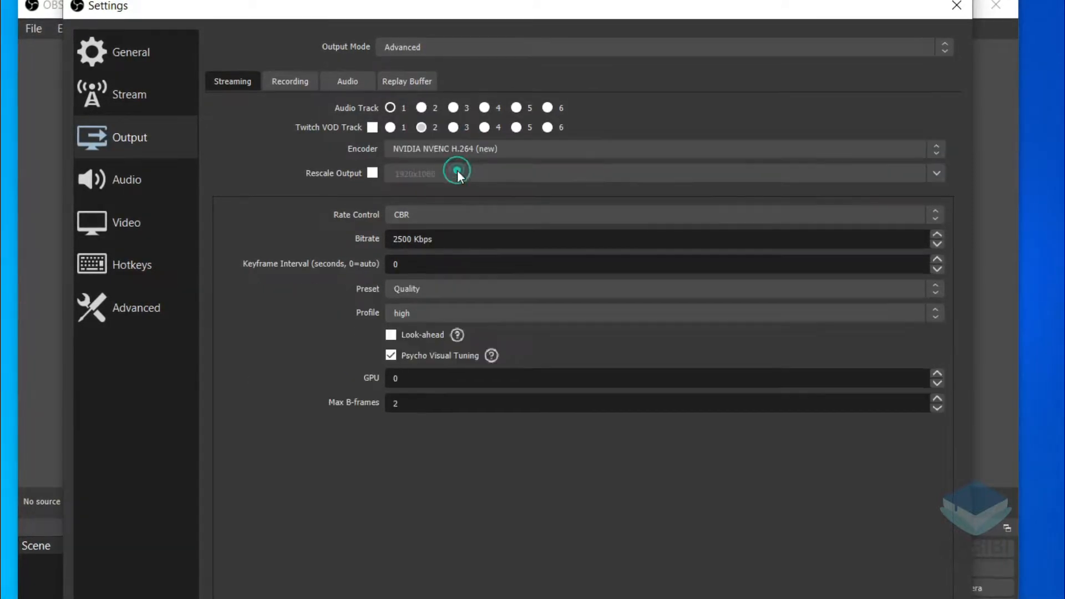
click(459, 211)
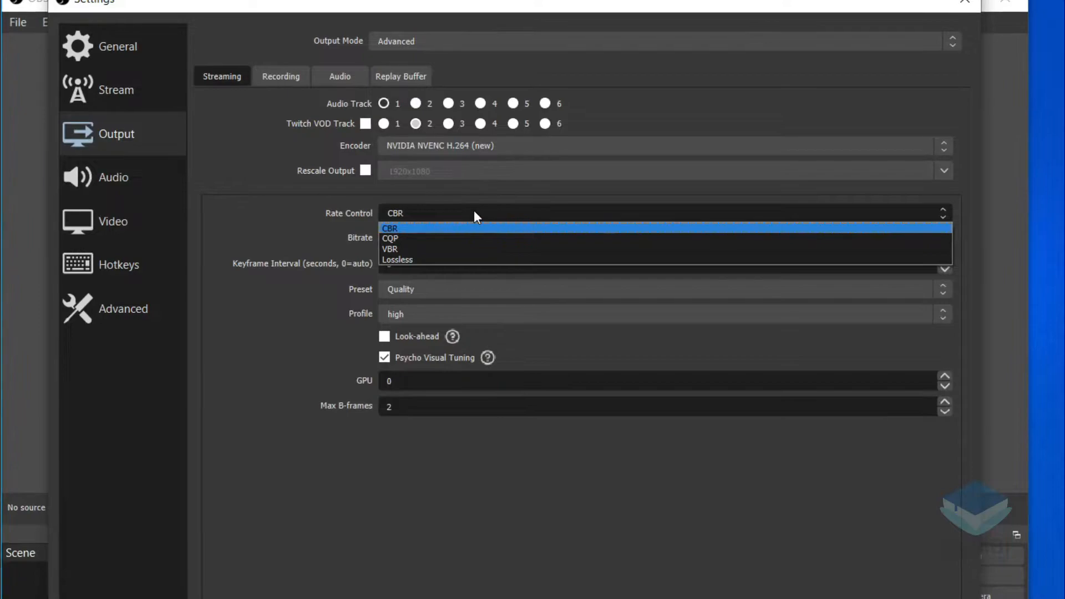
click(464, 231)
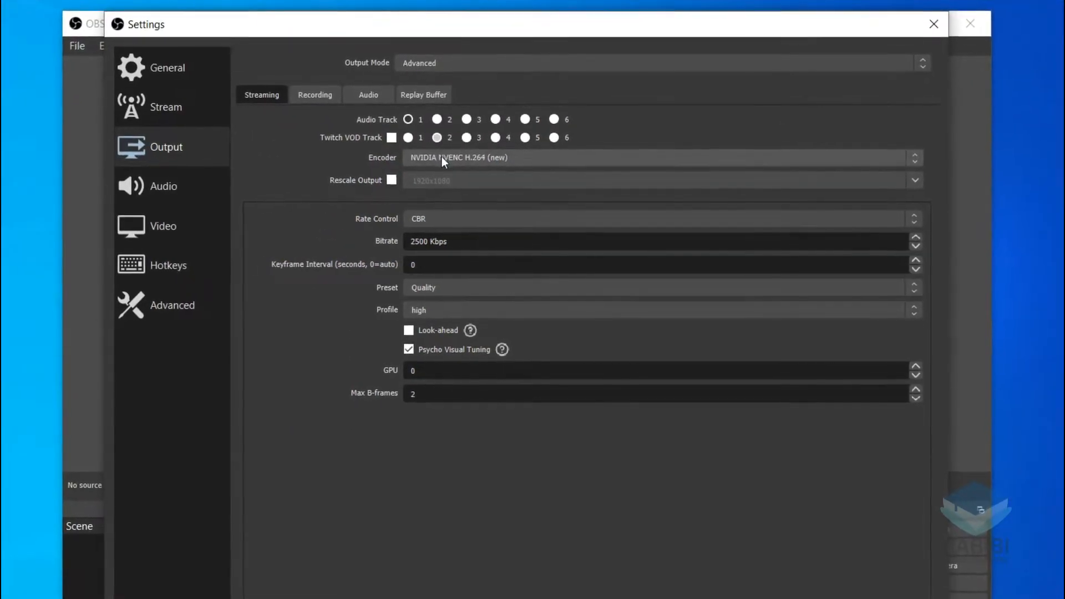
Switch the streaming encoder to x264 for comparison and return it to NVIDIA NVENC H.264 (new).
click(441, 158)
click(431, 188)
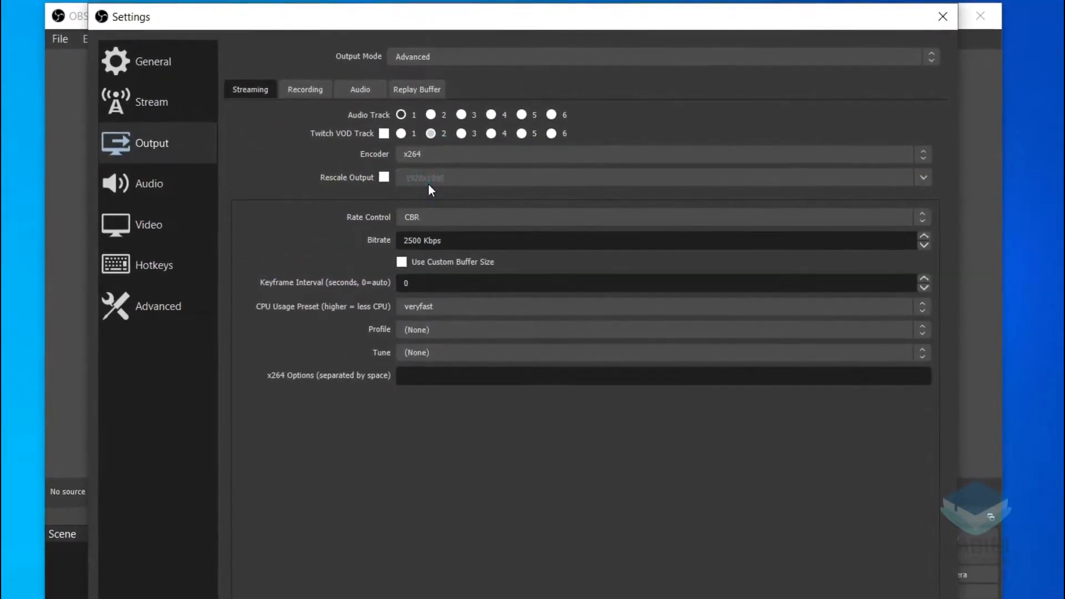
click(444, 152)
click(434, 162)
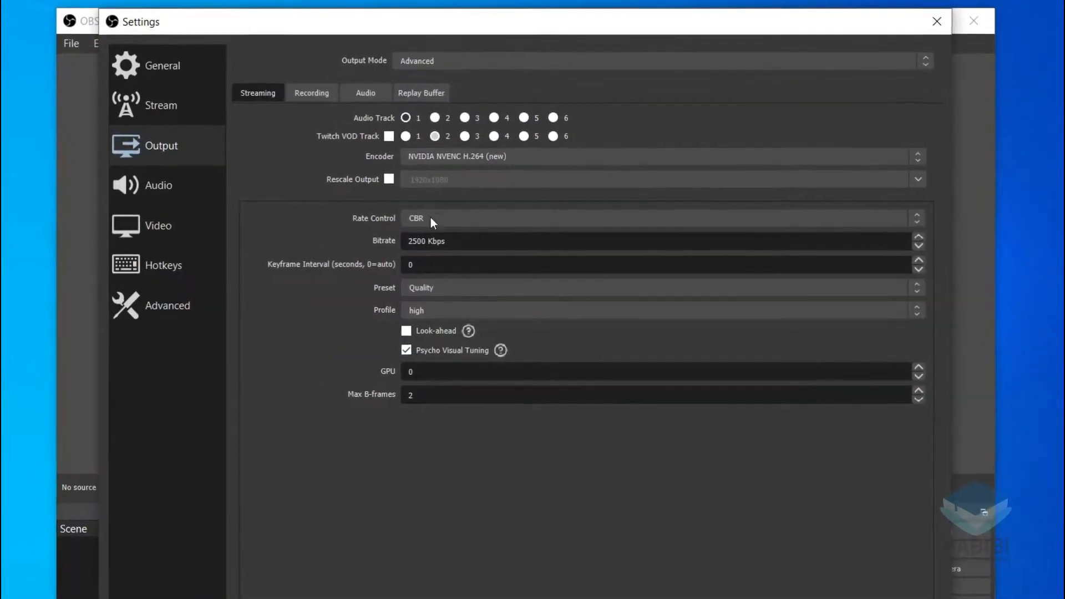
Review the preset options of the streaming encoder, leaving Quality selected.
click(461, 287)
click(457, 287)
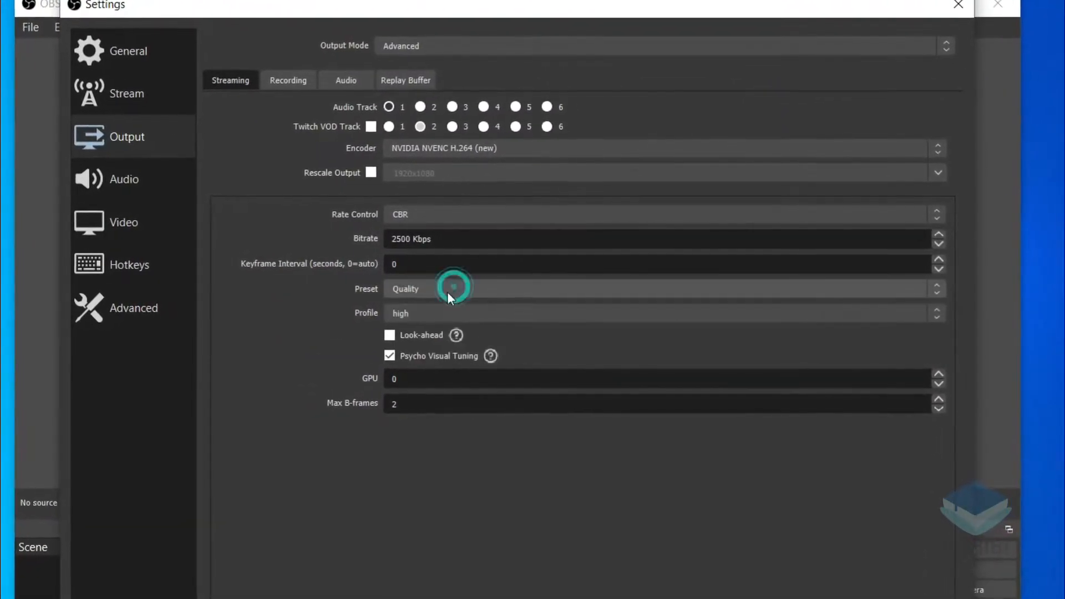
click(470, 289)
click(468, 287)
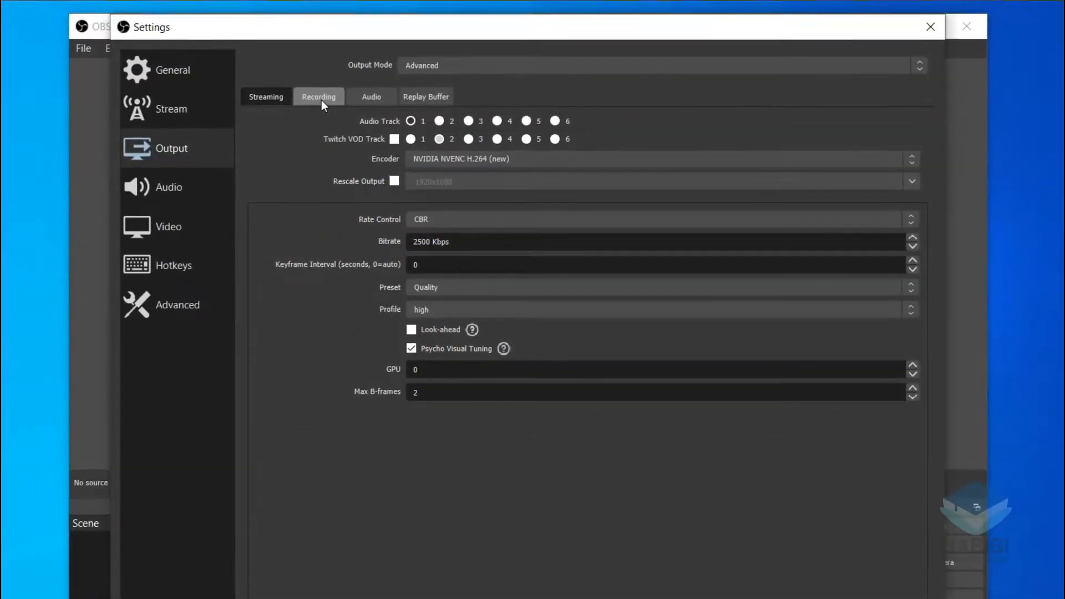
In the recording output settings, set the recording format to mp4 and use the Standard recording type.
click(255, 61)
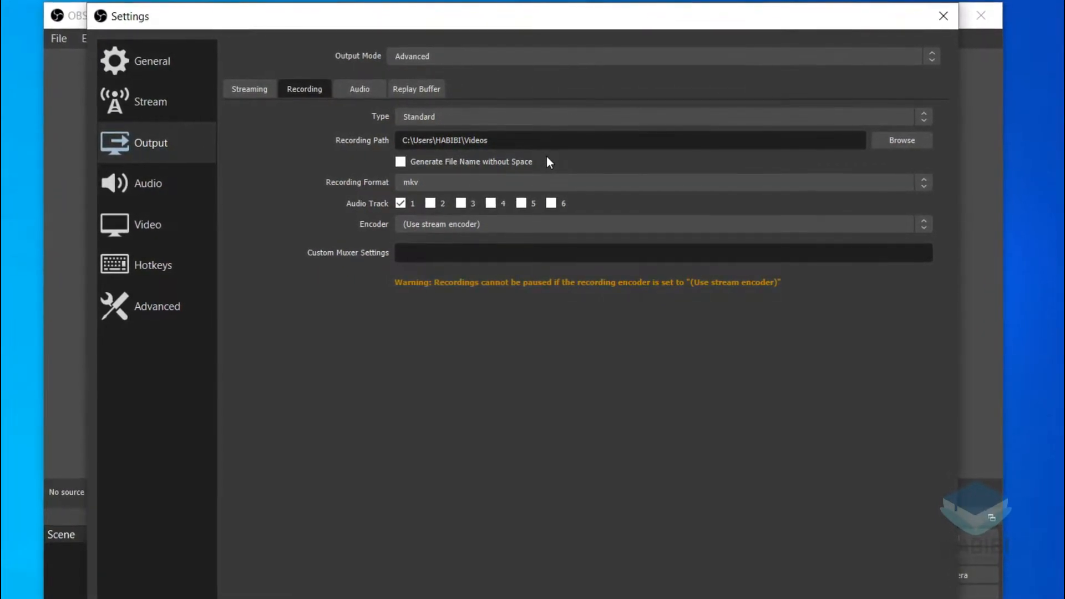
click(500, 114)
click(498, 112)
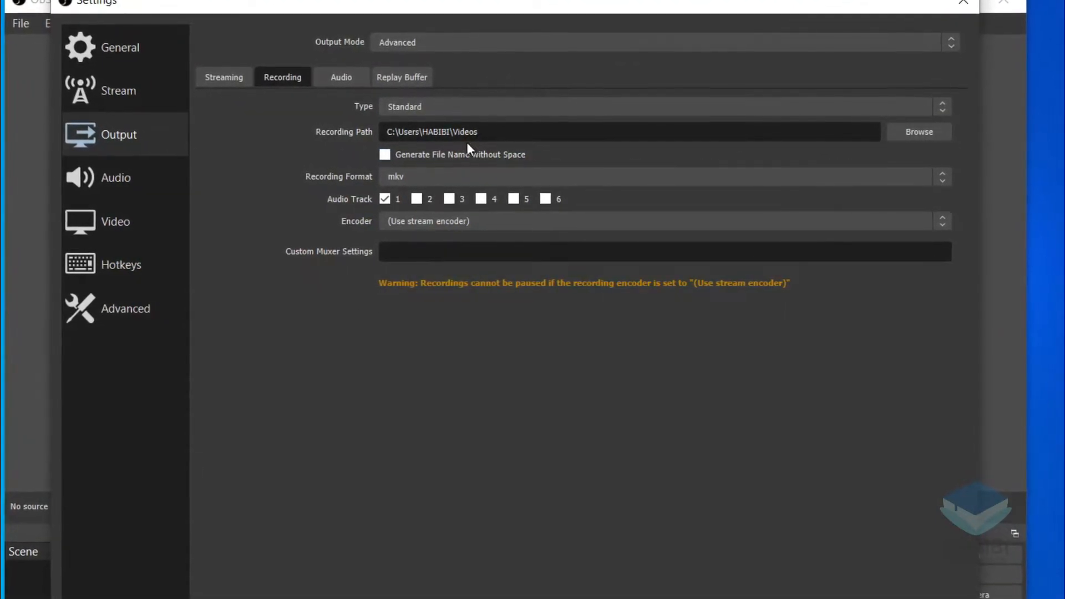
click(399, 177)
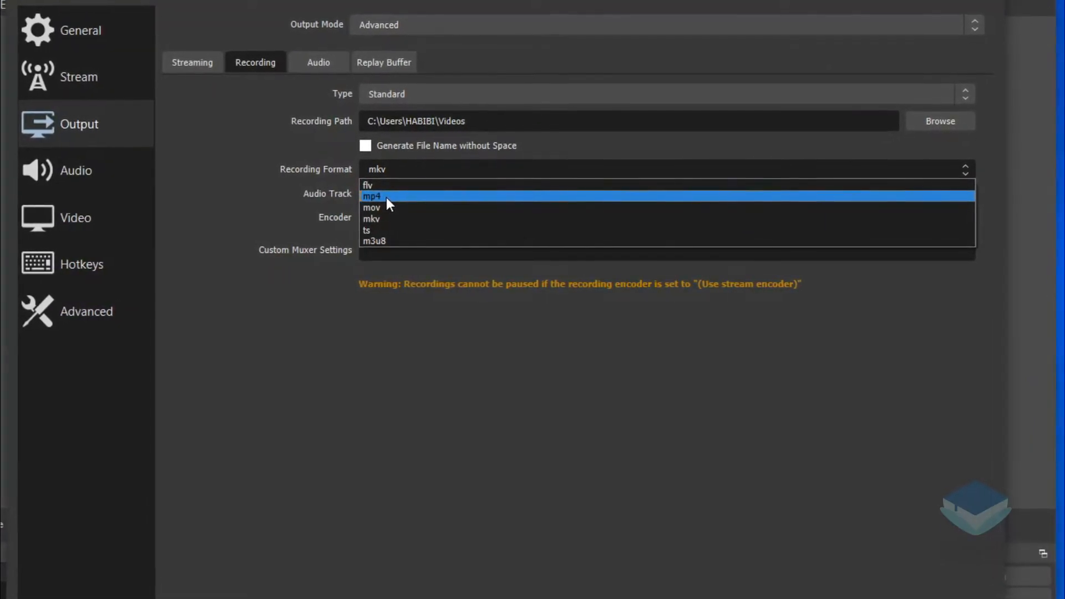
click(383, 197)
click(439, 93)
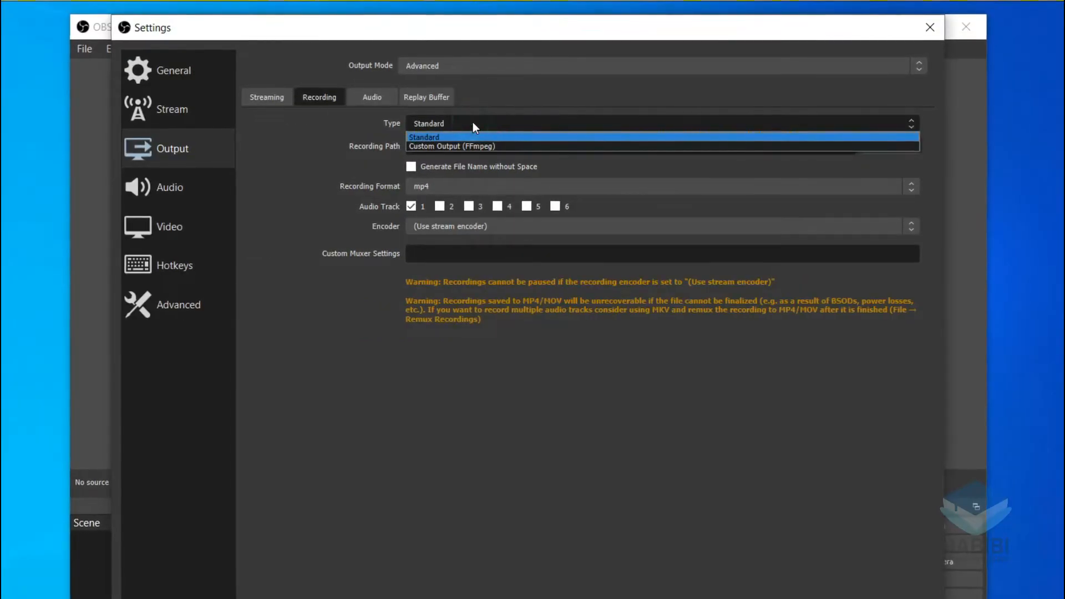
click(473, 127)
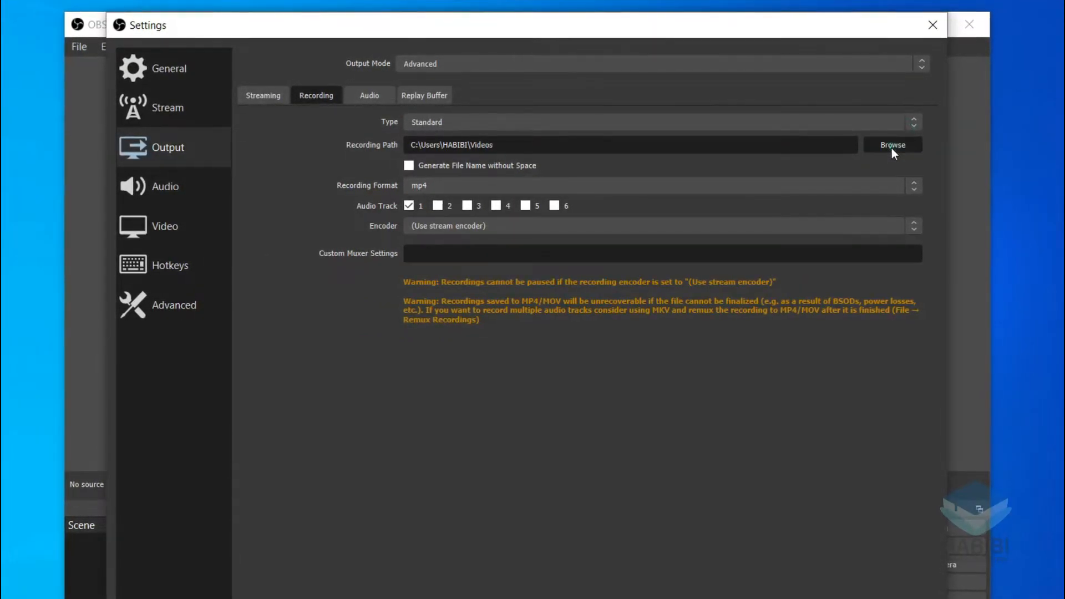
Choose the Videos folder as the recording path and leave audio track 1 enabled.
click(892, 146)
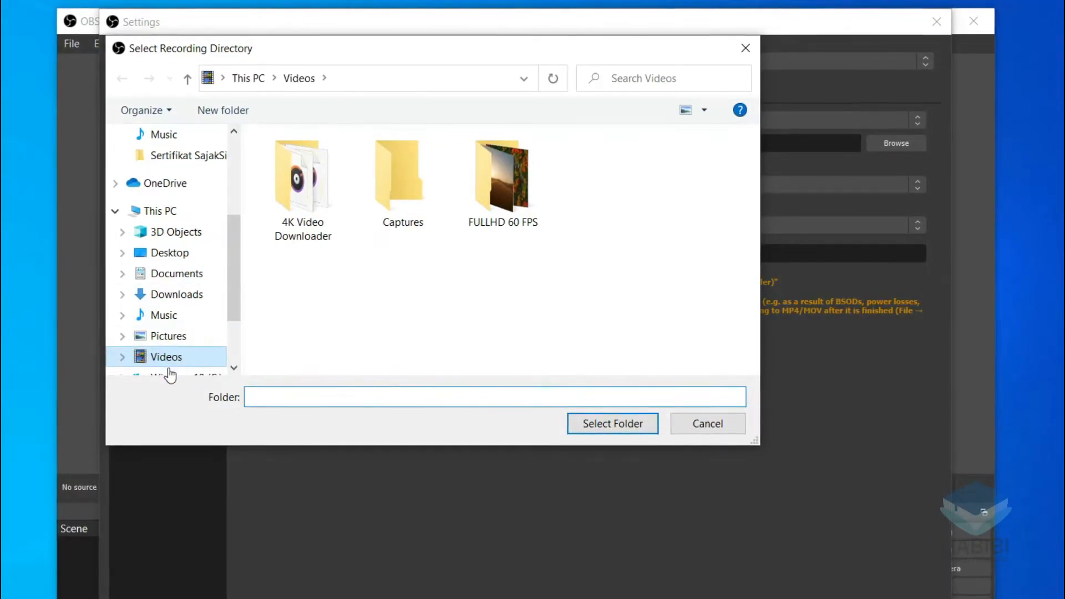
click(646, 428)
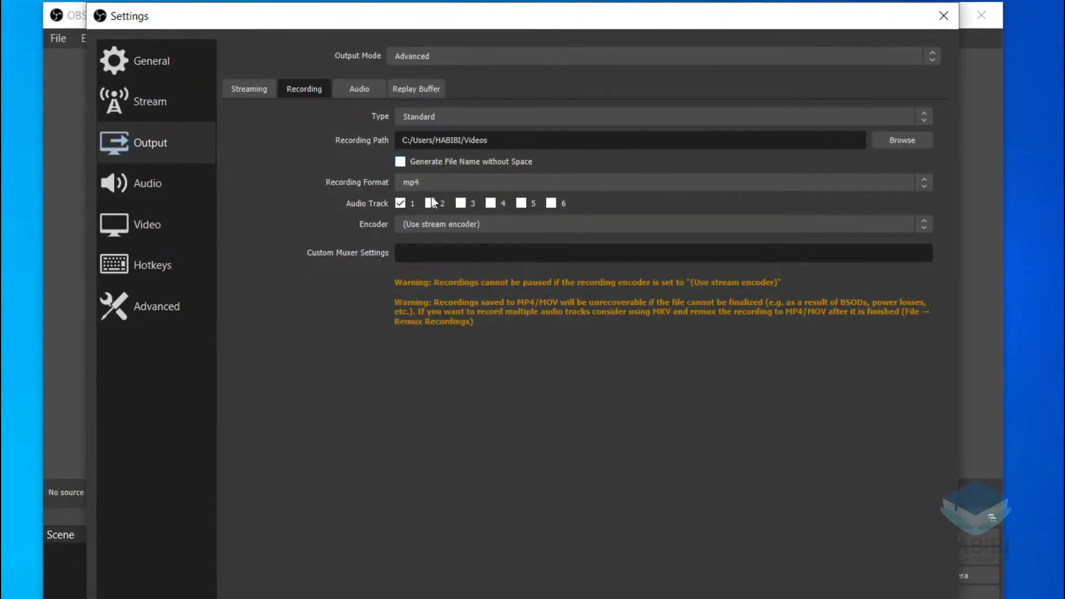
click(401, 203)
click(400, 204)
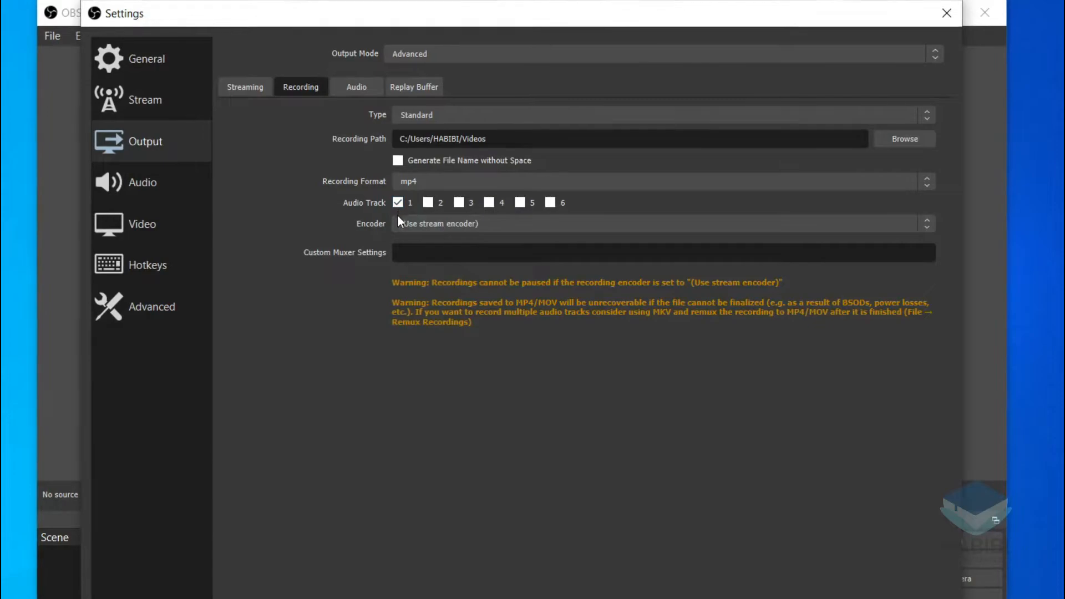
Try NVIDIA NVENC H.264 (new) as the recording encoder, then switch it to H265/HEVC Encoder (AMD Advanced Media Framework).
click(451, 227)
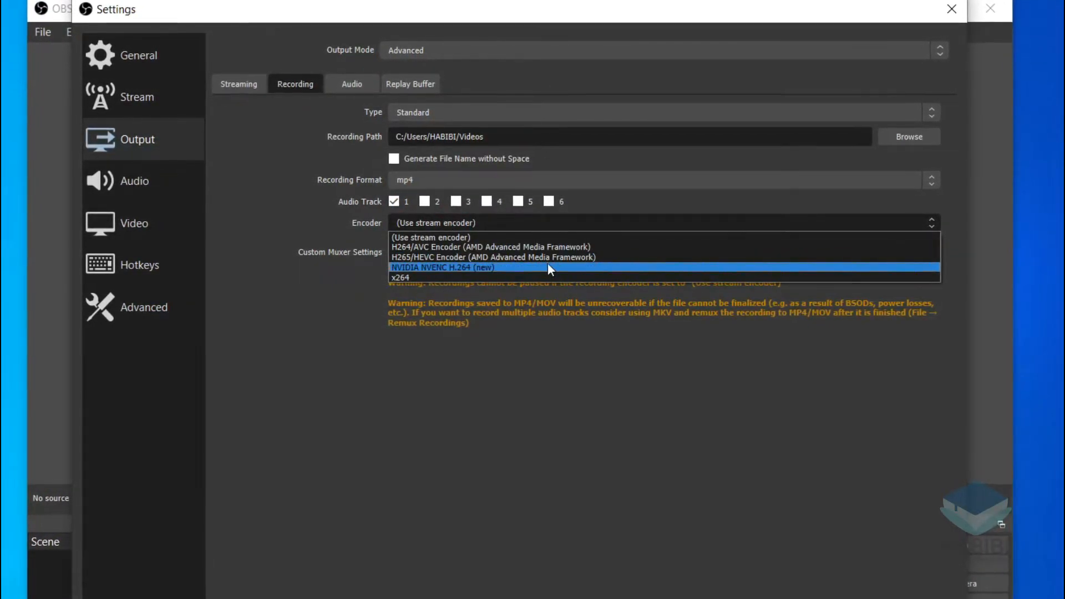
click(487, 268)
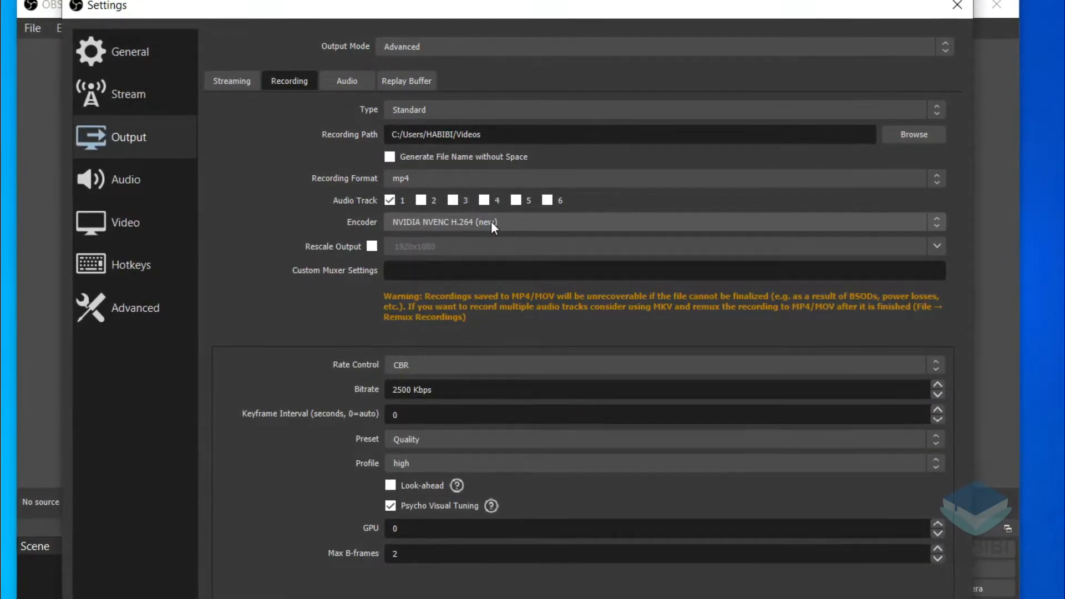
click(491, 221)
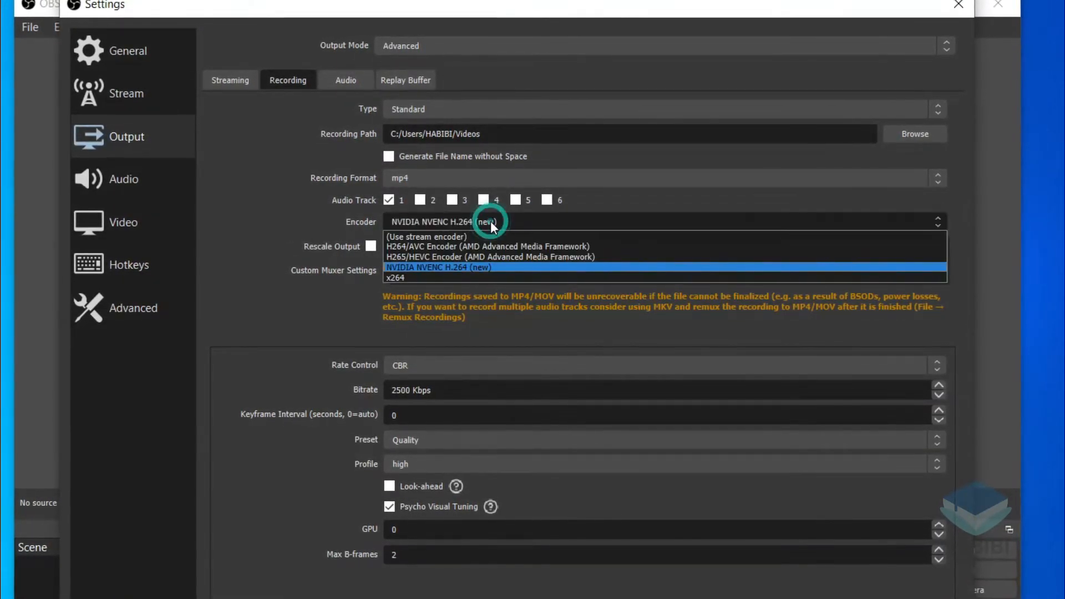
click(504, 257)
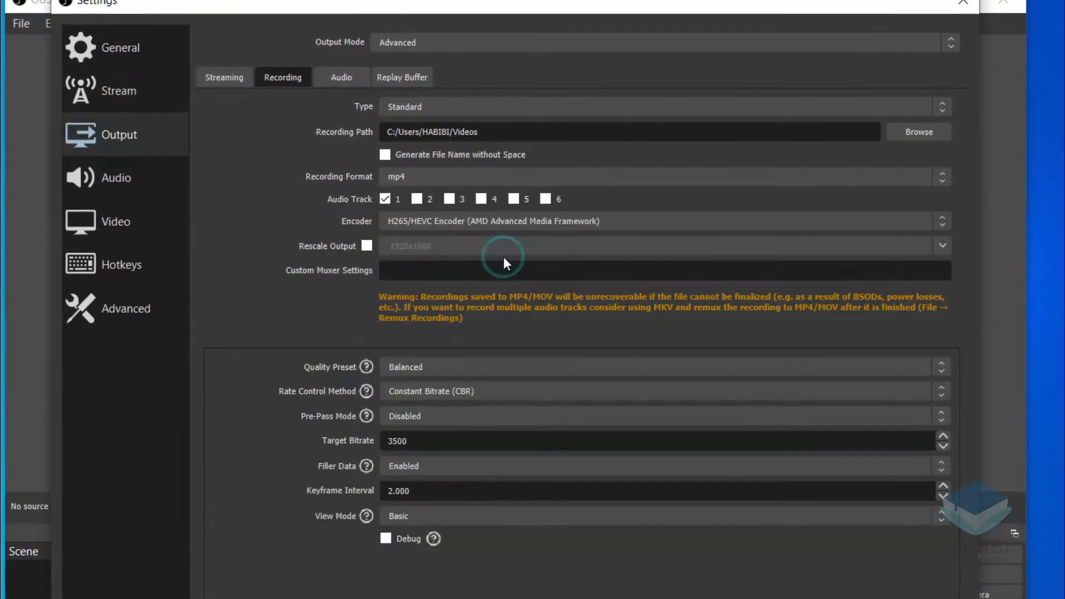
click(497, 220)
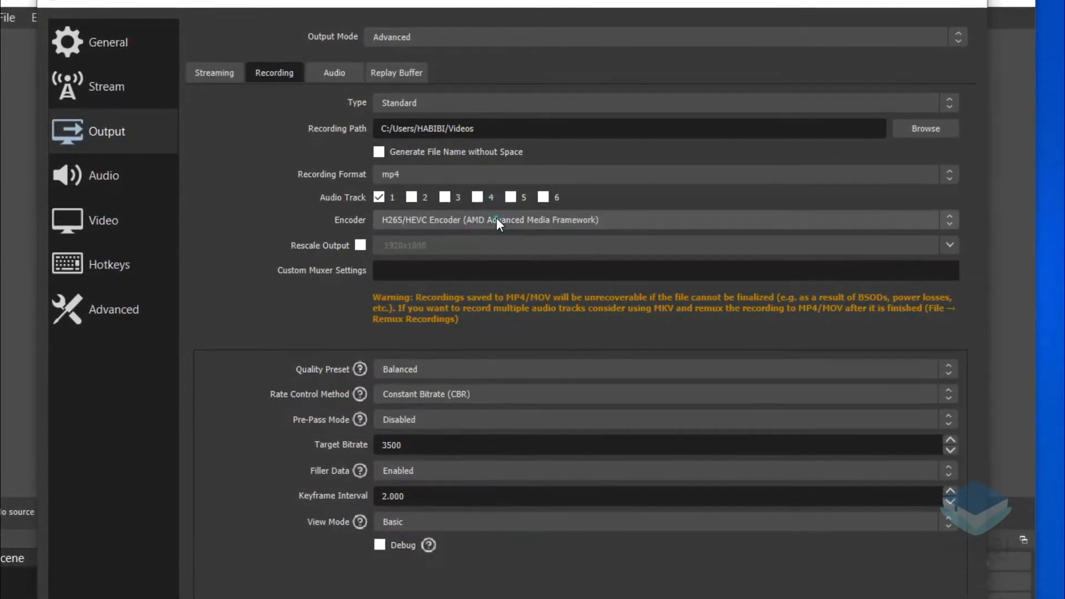
Review the recording encoder's quality preset and rate control options, keep Balanced and Constant Bitrate (CBR), and save the settings.
click(424, 367)
click(428, 368)
click(430, 392)
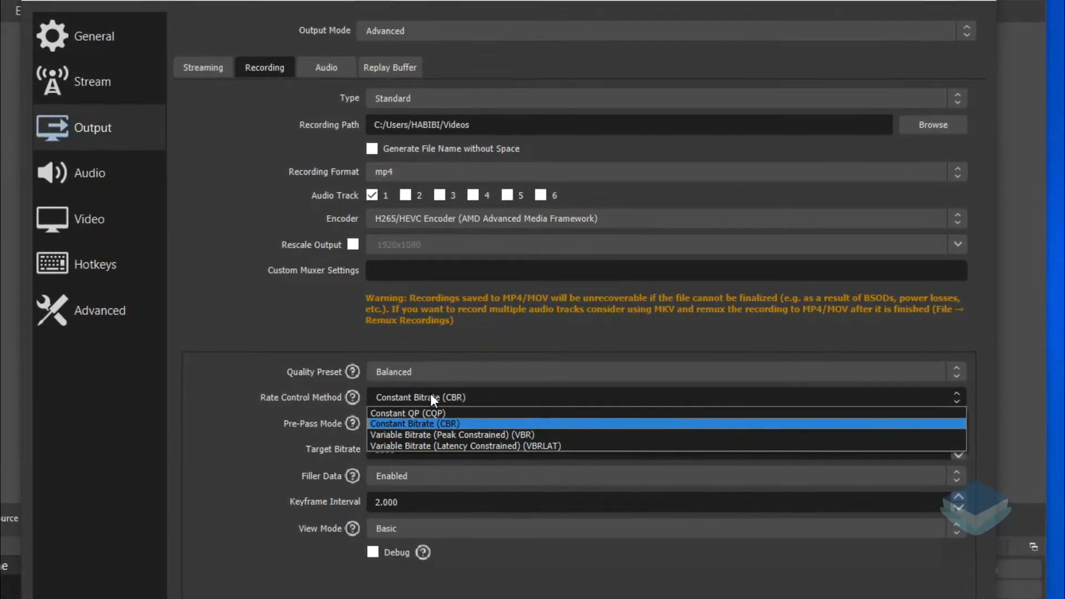
click(430, 394)
click(440, 374)
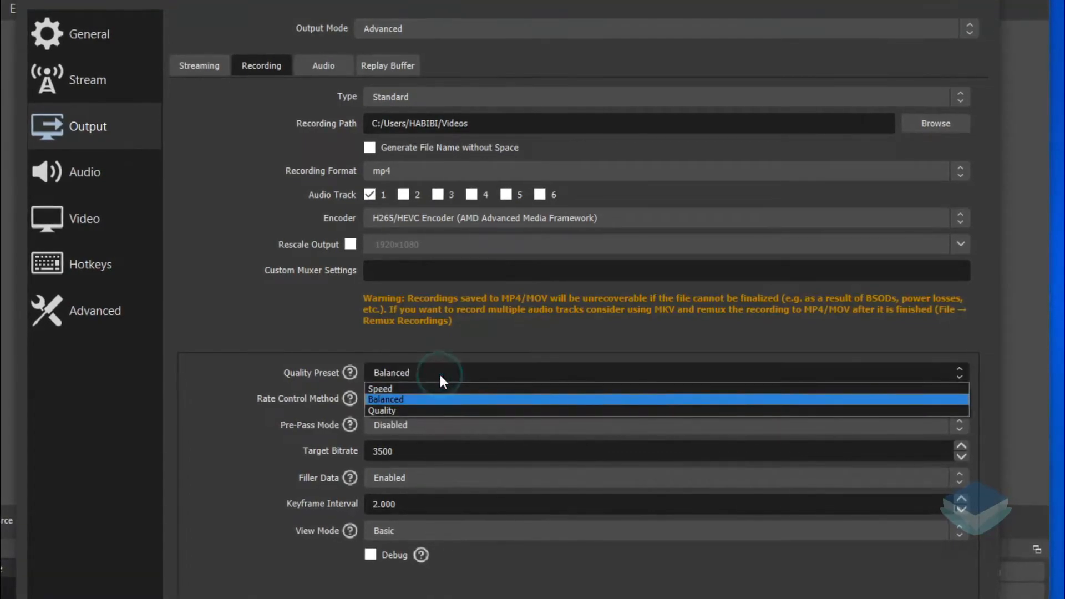
click(439, 375)
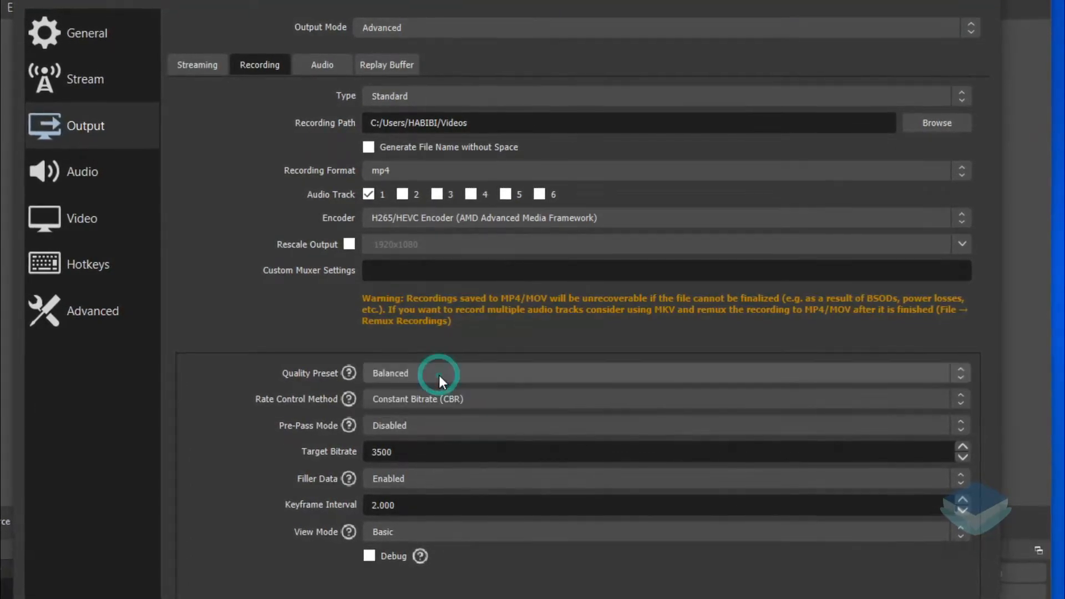
click(436, 404)
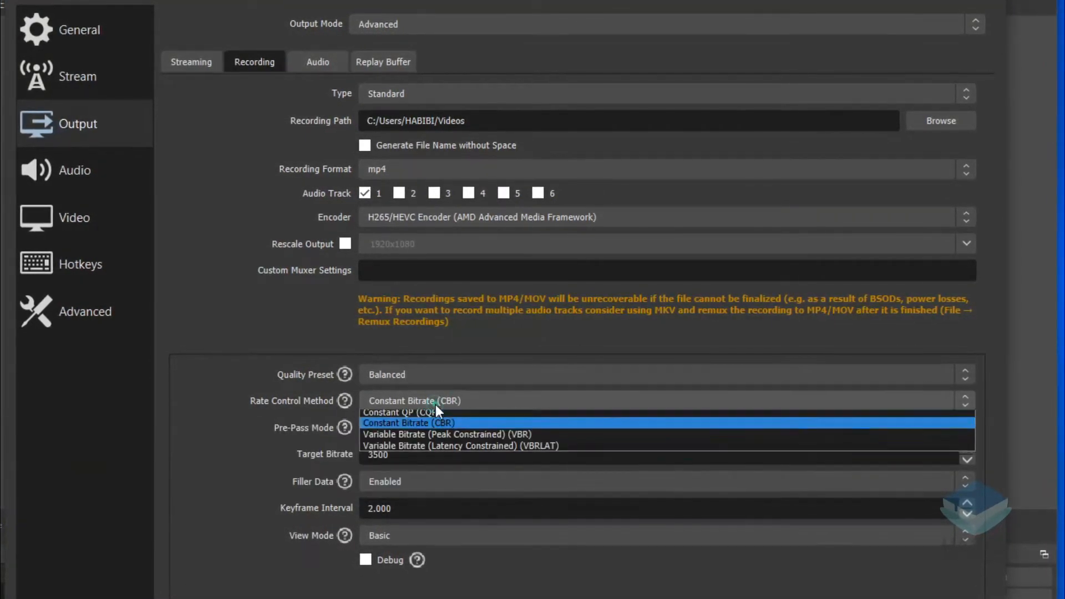
click(434, 403)
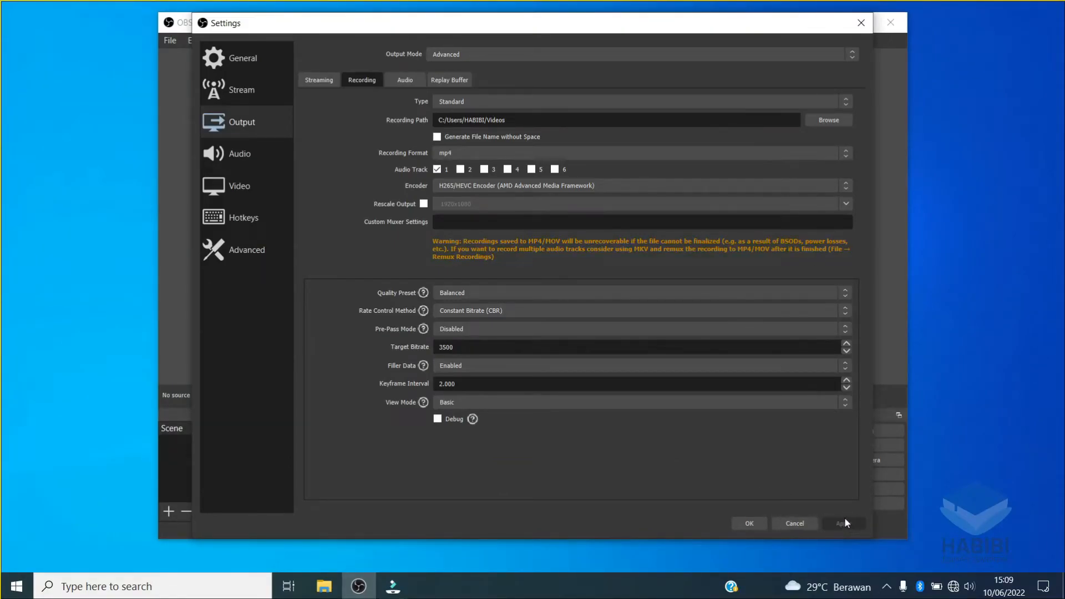
click(749, 523)
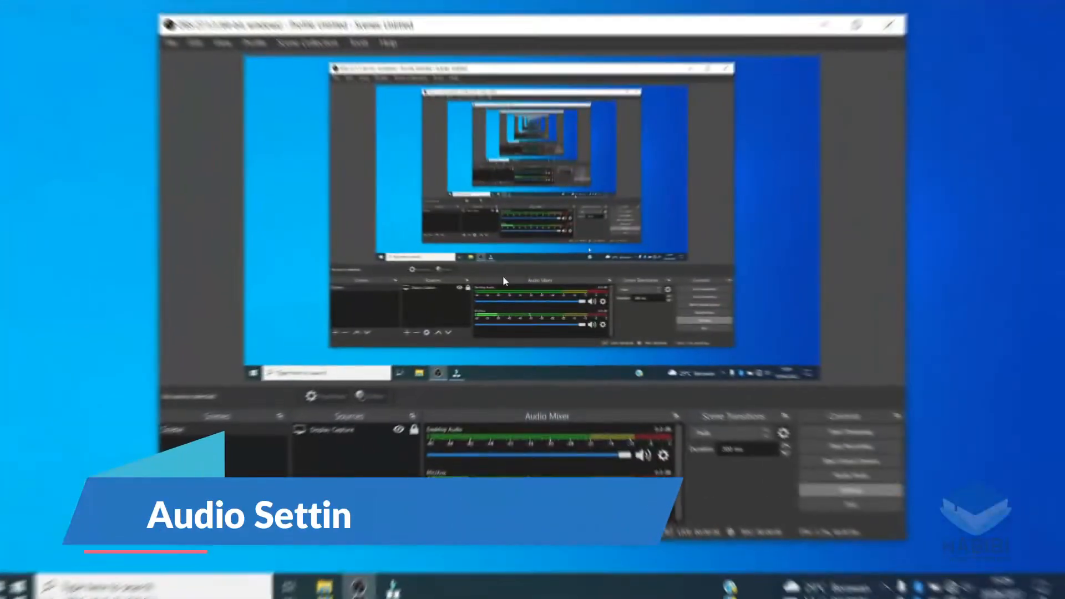
Open the audio settings and keep the 48 kHz sample rate, Stereo channels and Default device for Mic/Auxiliary Audio.
click(852, 489)
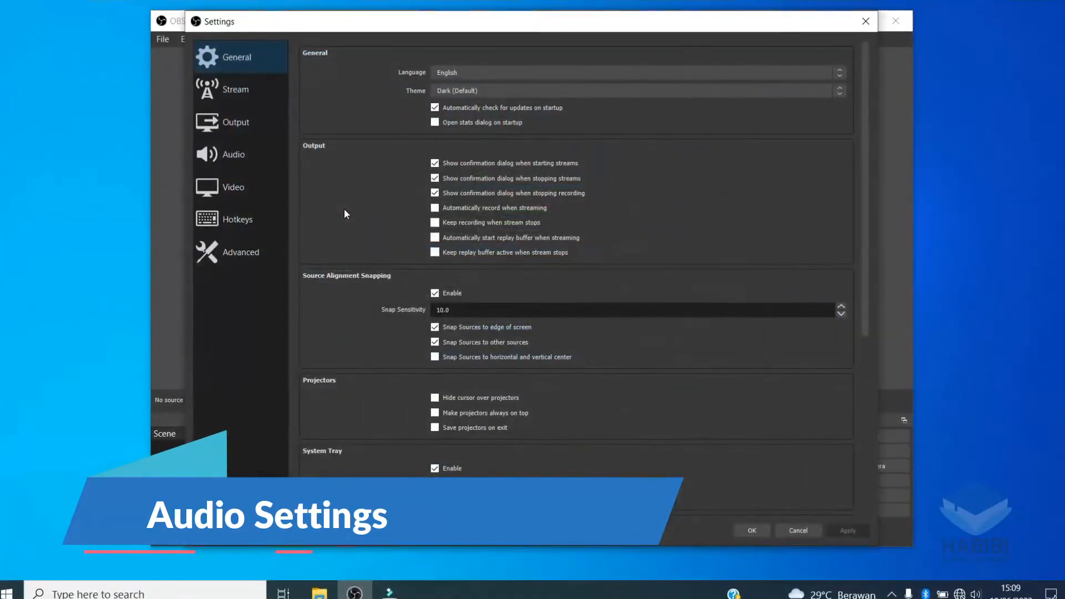
click(220, 158)
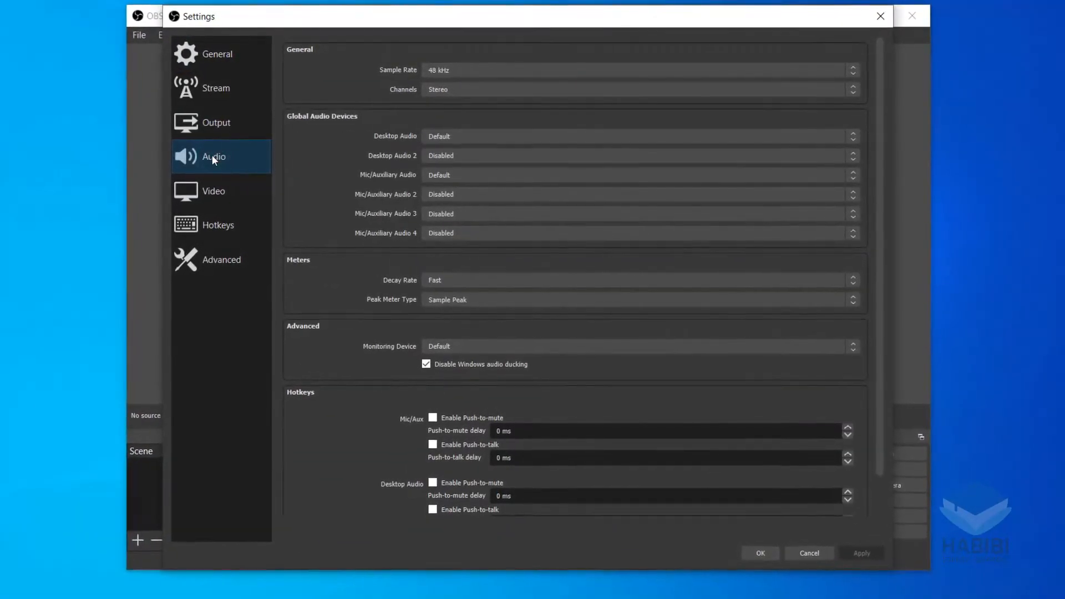
click(493, 71)
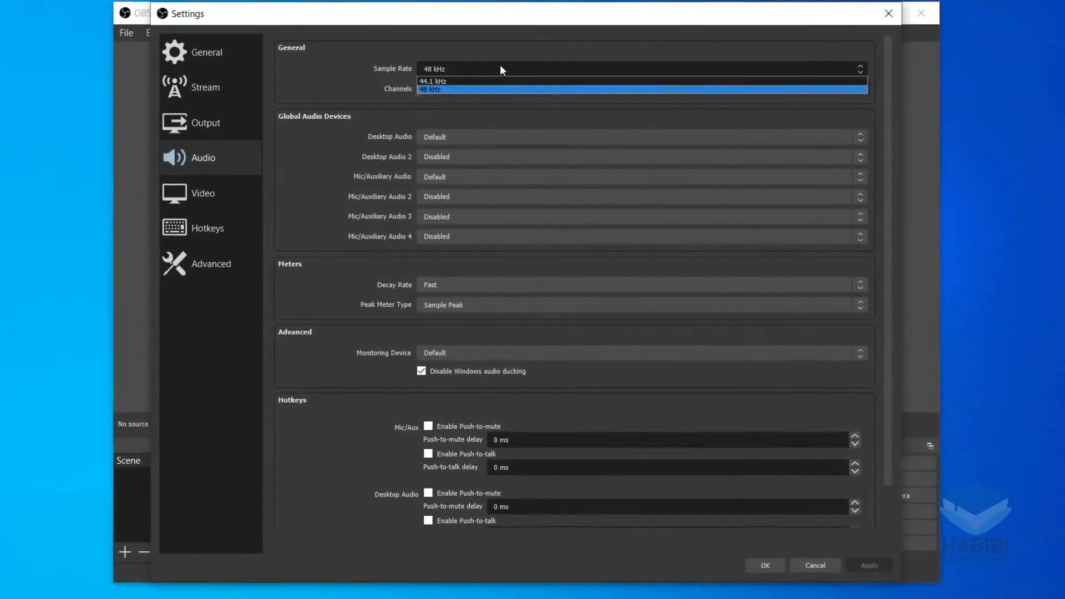
click(502, 71)
click(471, 88)
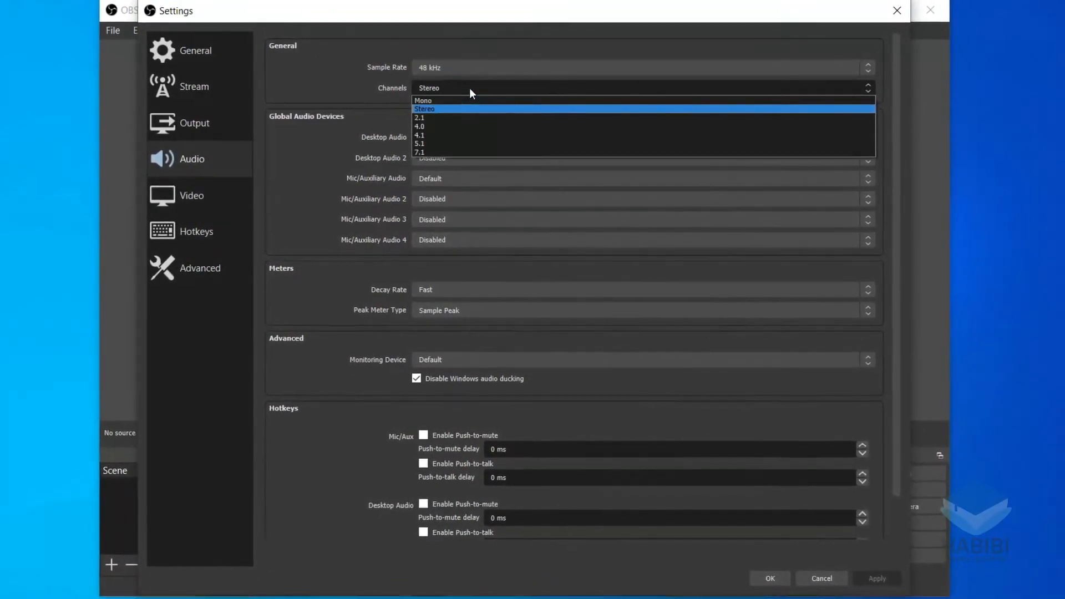
click(468, 87)
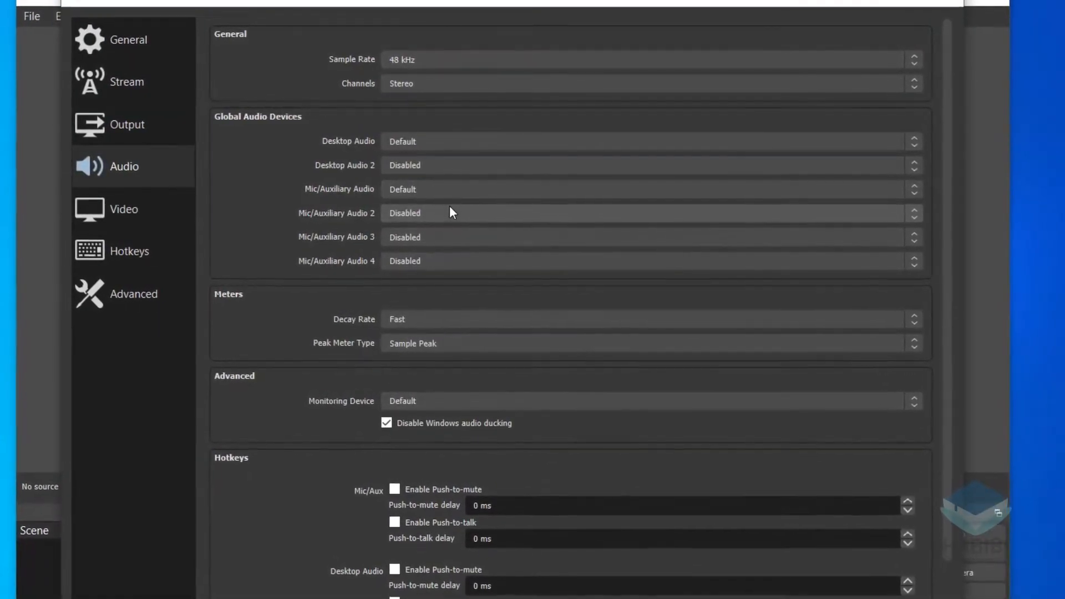
click(445, 195)
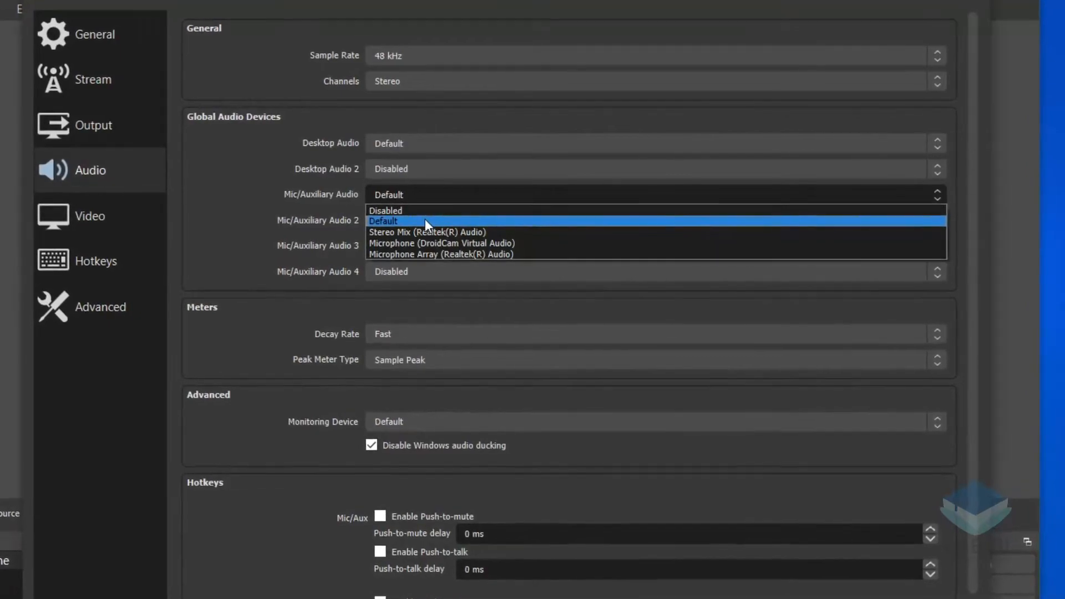
click(432, 194)
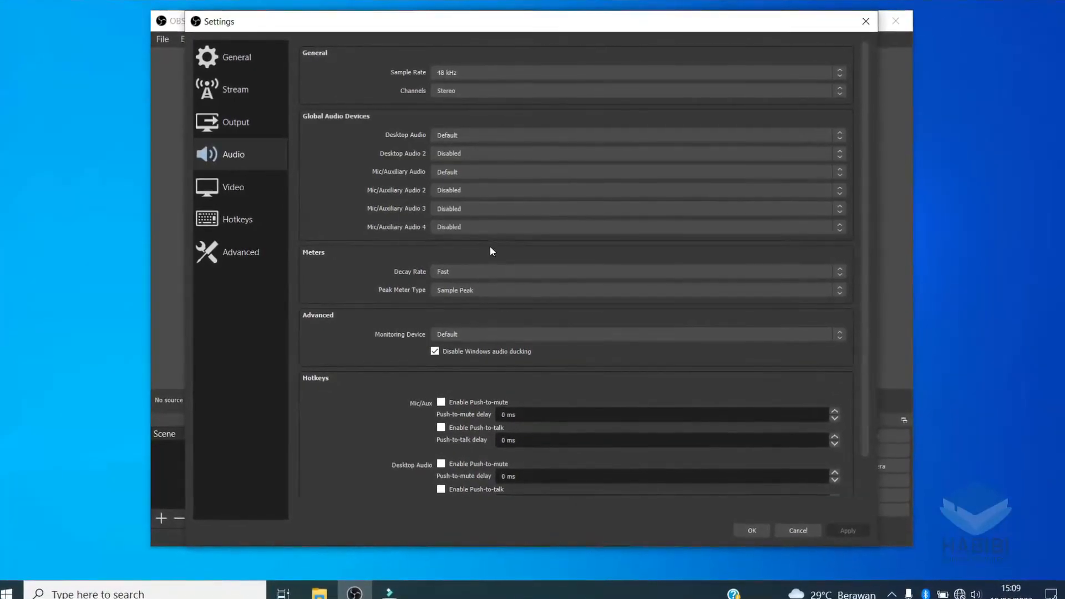
Keep the audio meters' decay rate at Fast and set the peak meter type to True Peak (Higher CPU usage).
scroll(443, 307, down, 3)
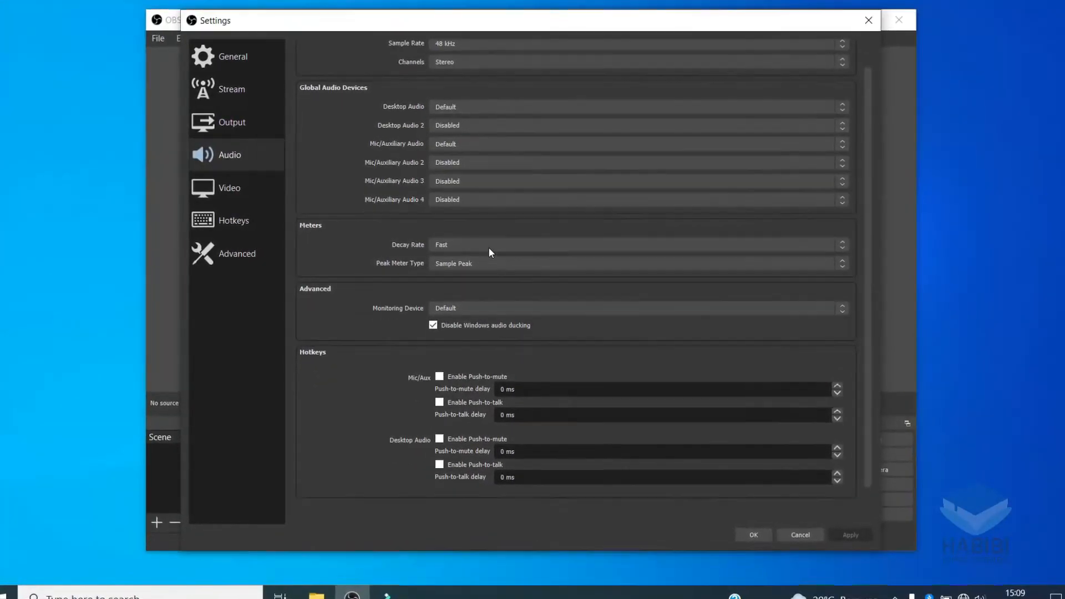
scroll(488, 245, up, 1)
click(488, 245)
click(486, 248)
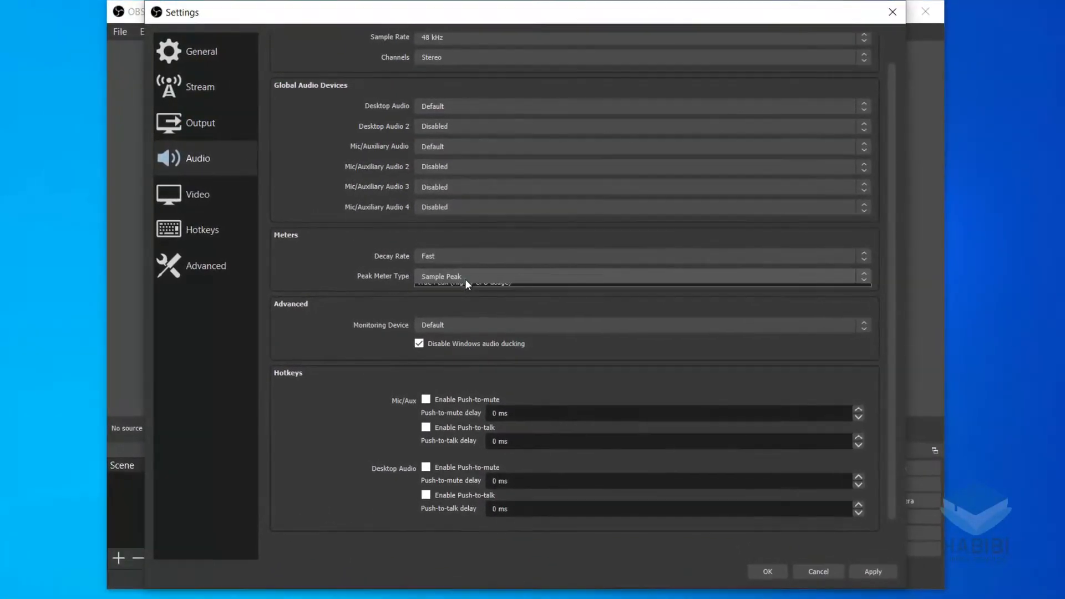
click(472, 271)
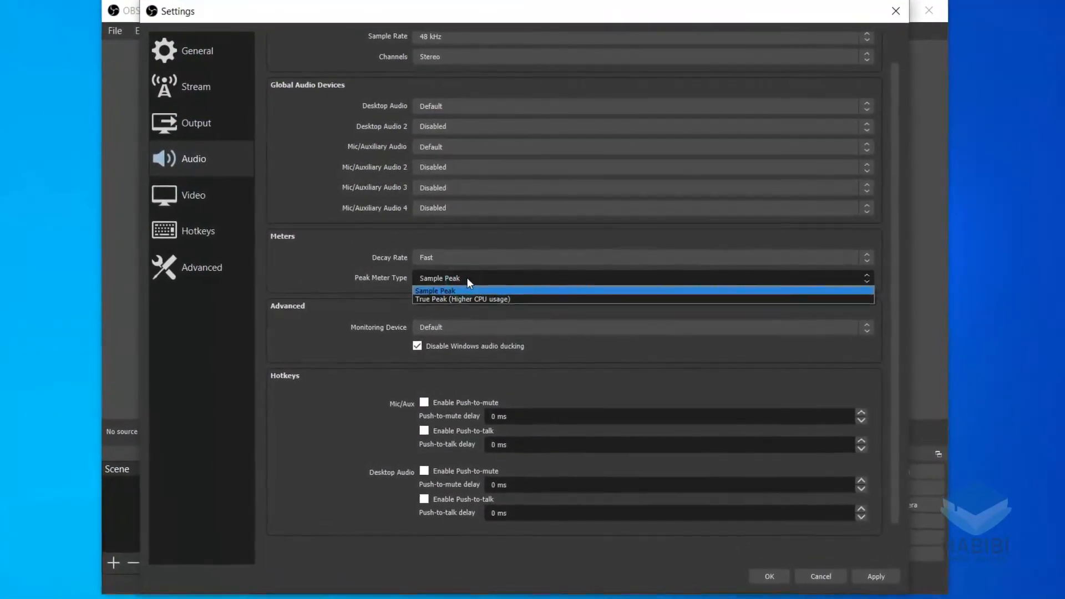
click(475, 308)
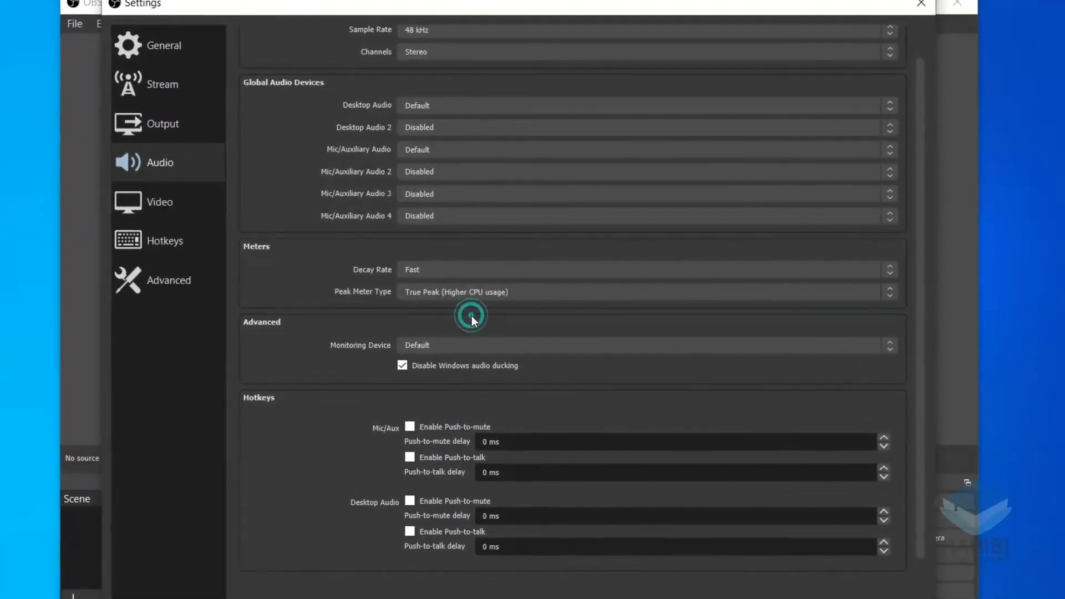